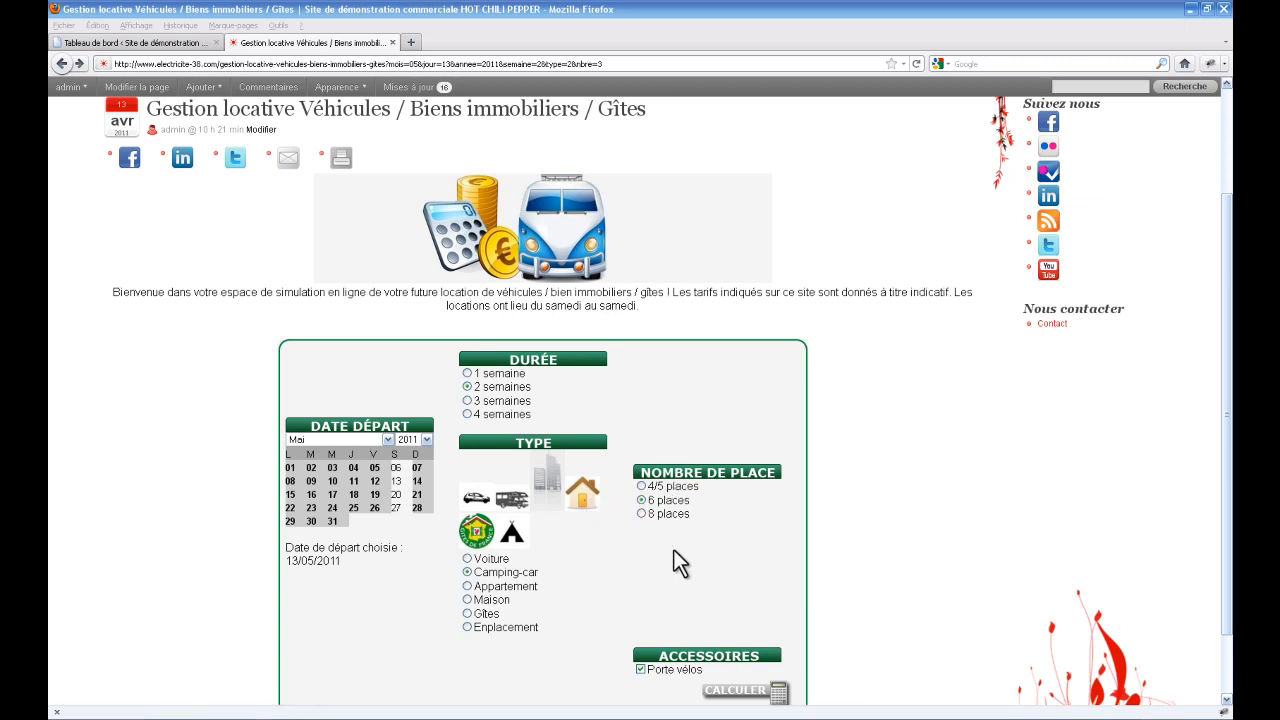
Include the Porte vélos accessory in the two-week camping-car simulation and calculate the rental price
click(640, 670)
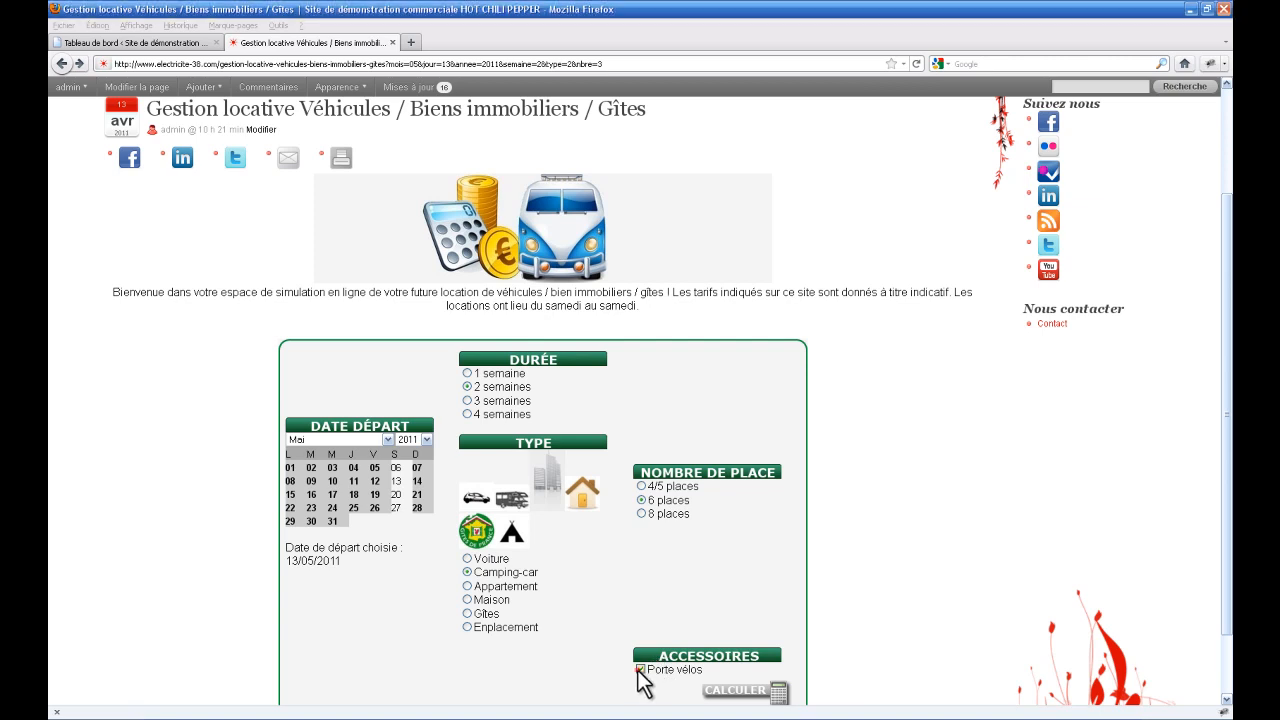
click(641, 670)
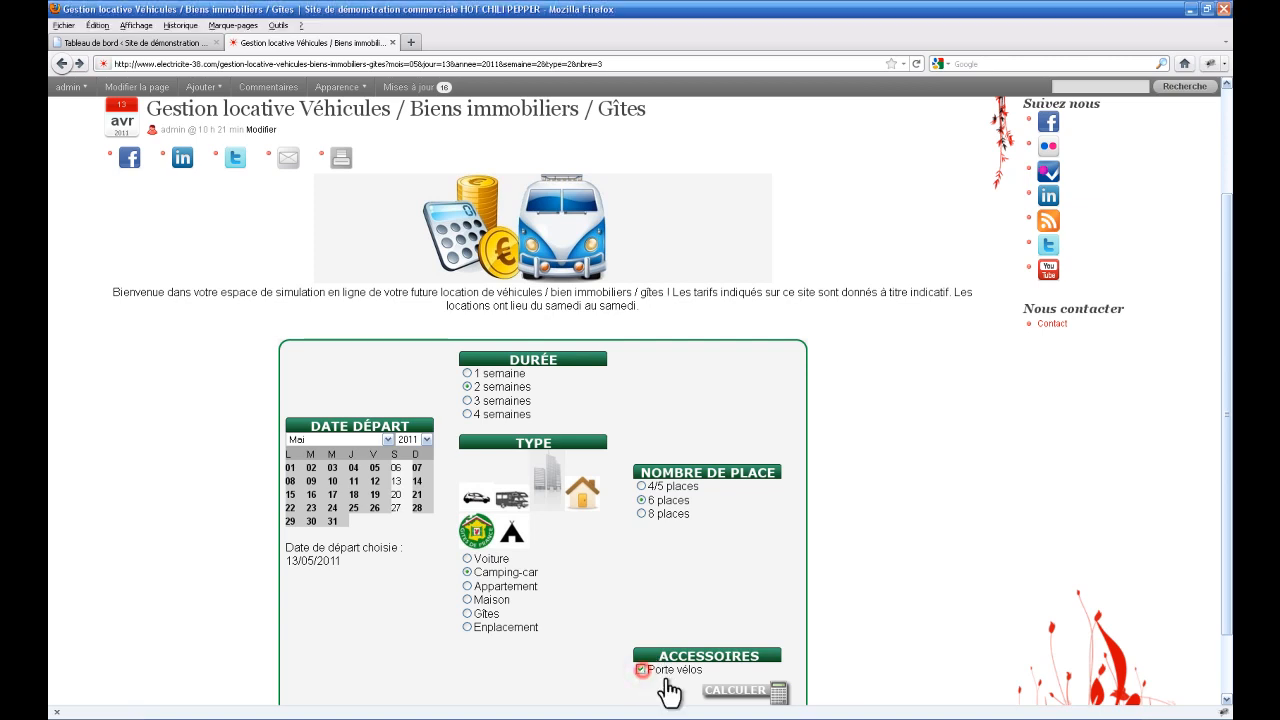
click(765, 690)
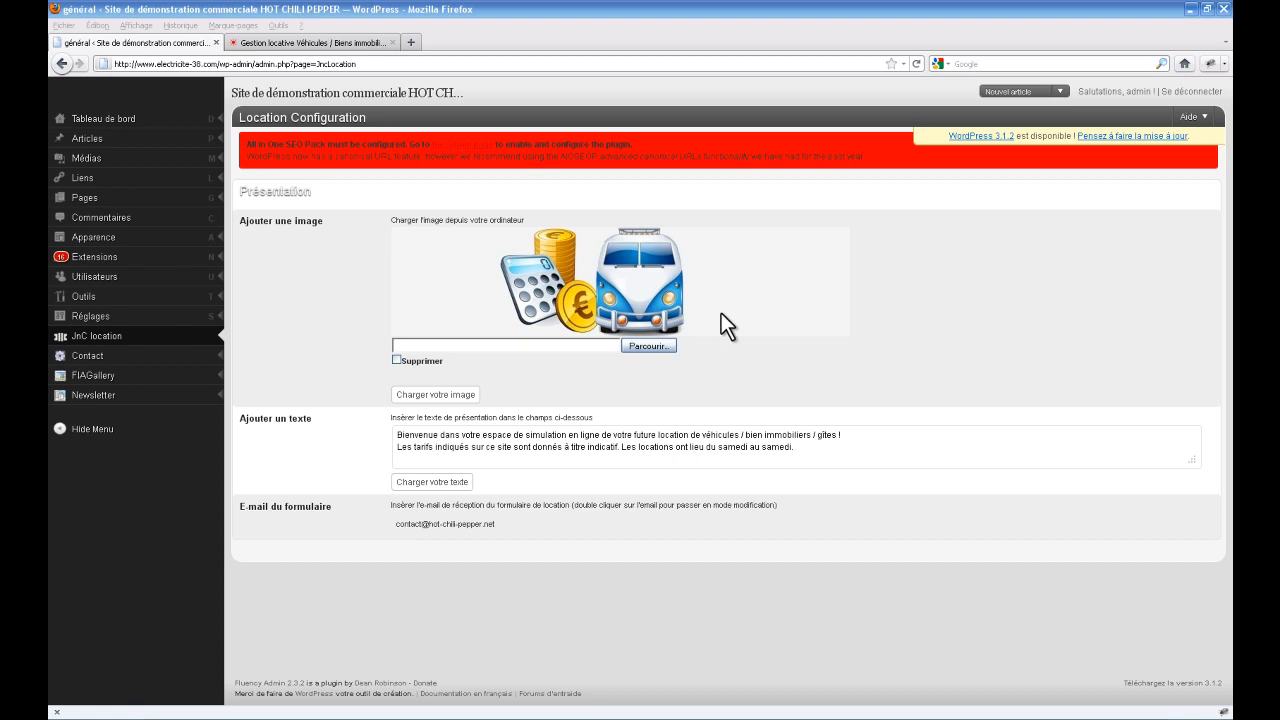
Examine the presentation text in the rental configuration and compare it with the public rental page
drag(814, 449, 390, 437)
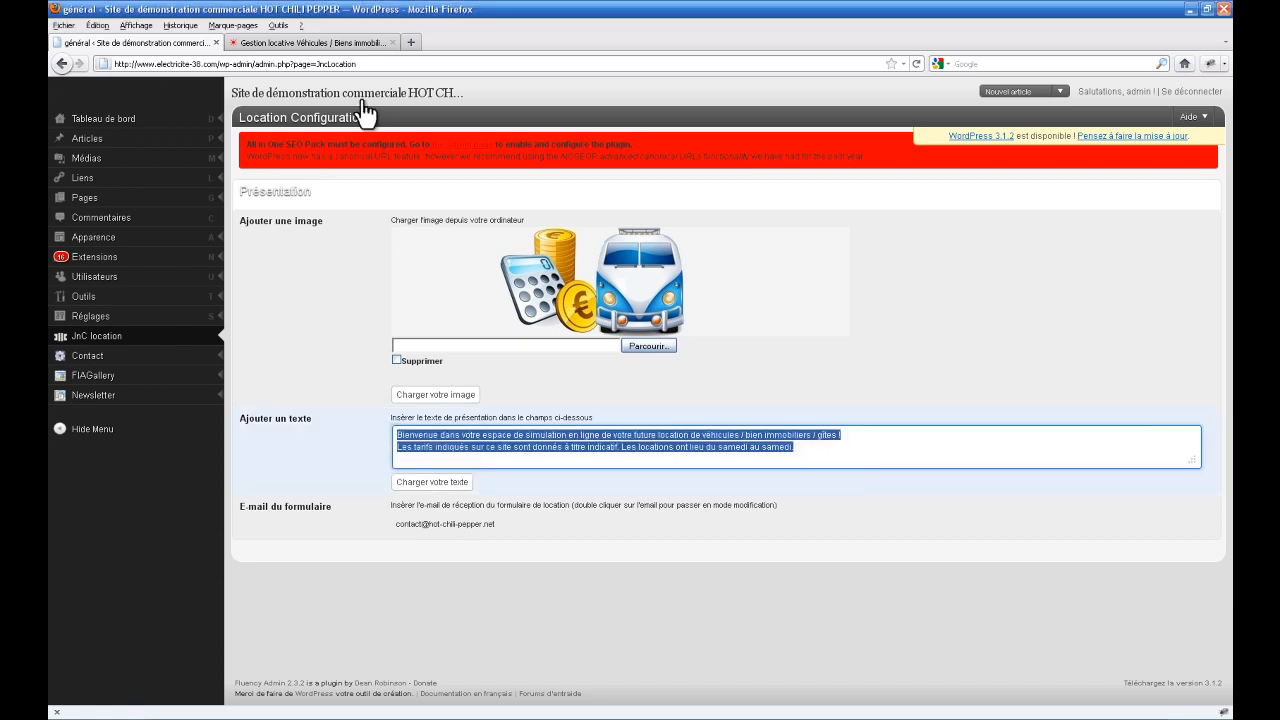
click(308, 42)
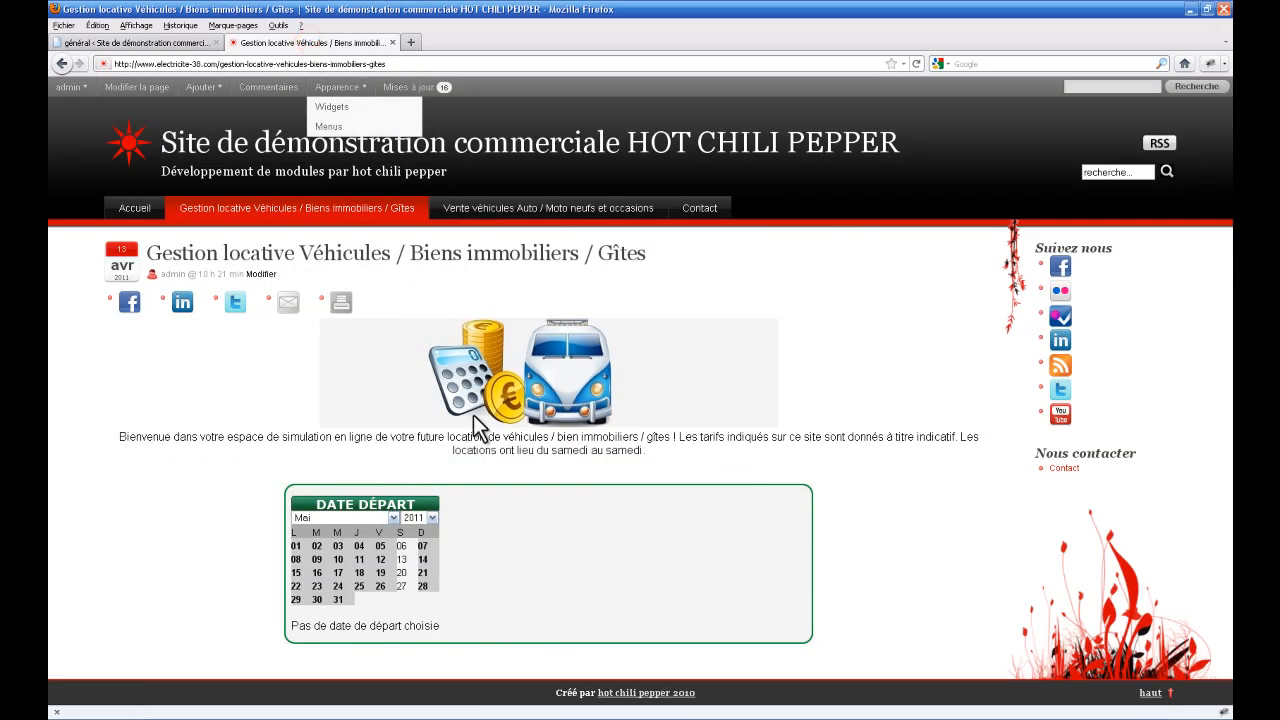
click(171, 43)
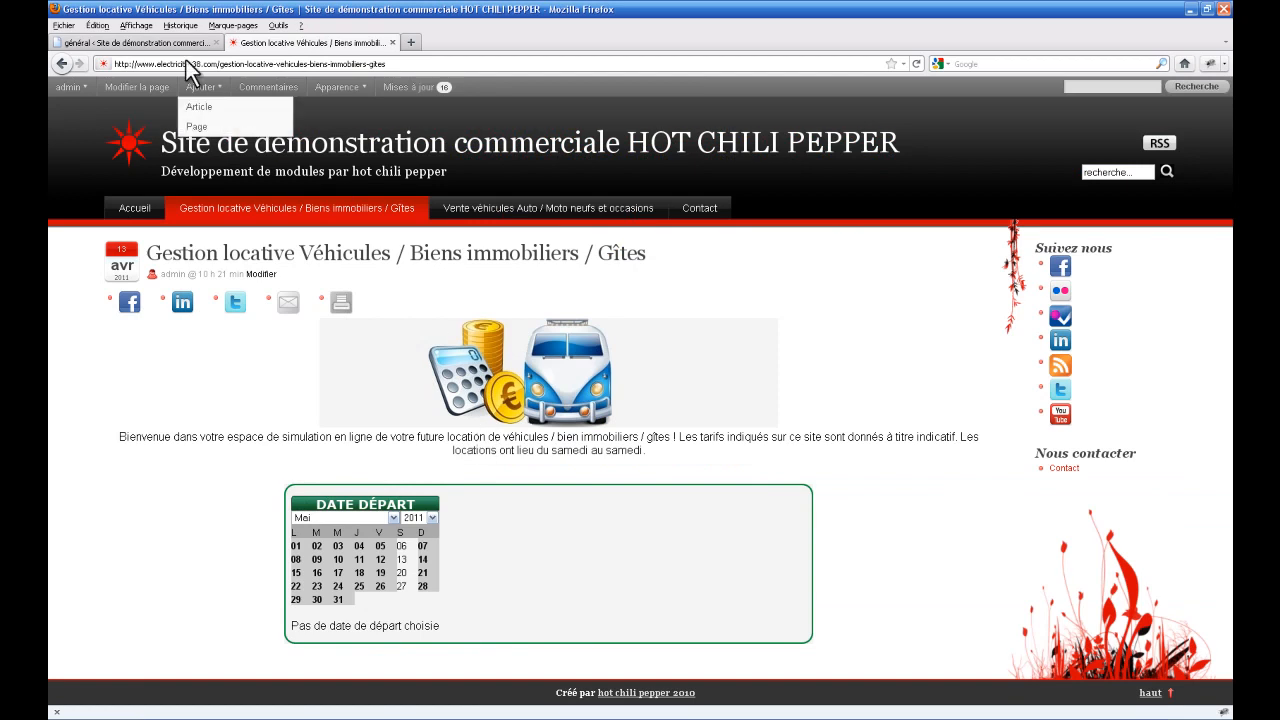
Open the JnC location characteristics page and review its types, numbers of places, durations and accessories
mouse_move(155, 338)
click(266, 355)
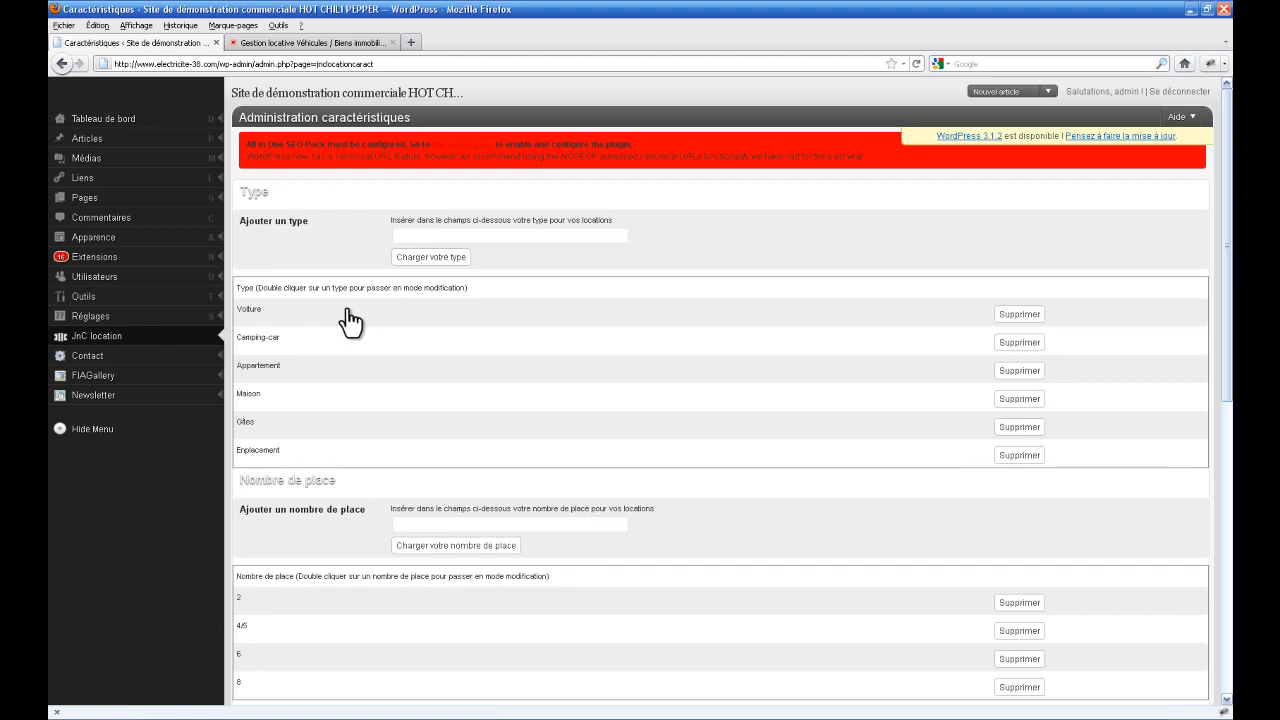
scroll(646, 350, down, 5)
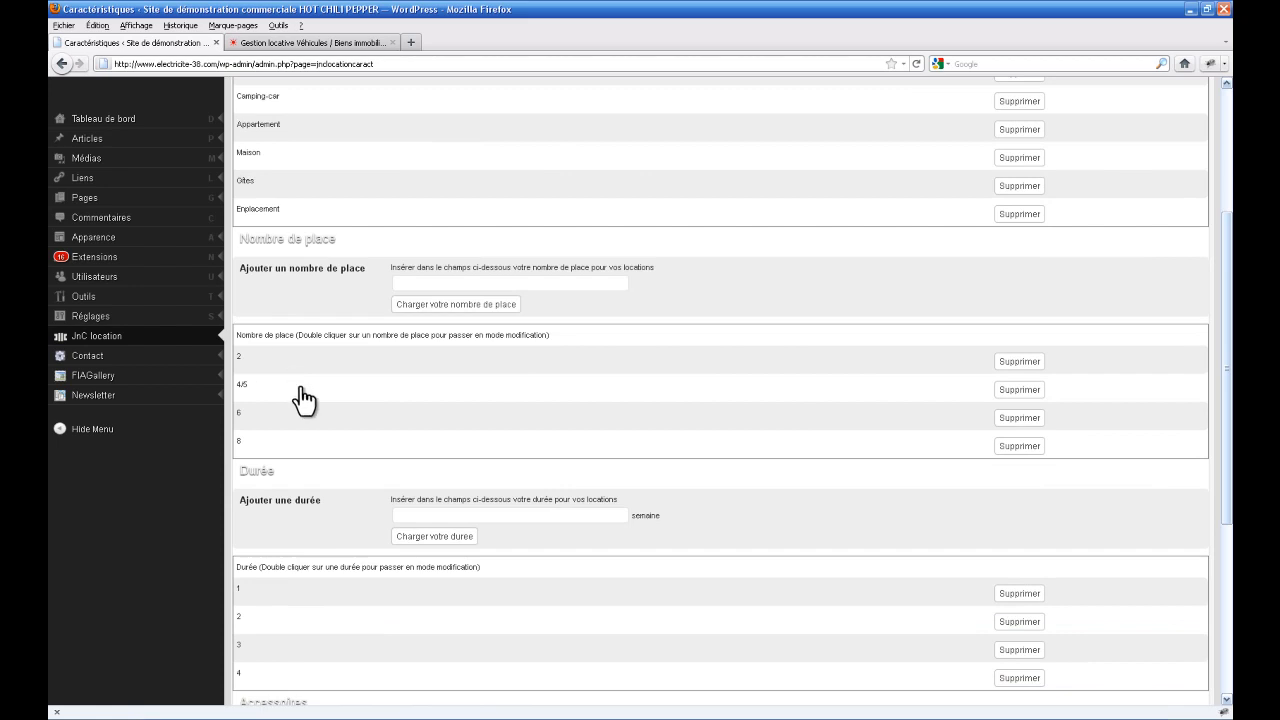
scroll(659, 443, down, 5)
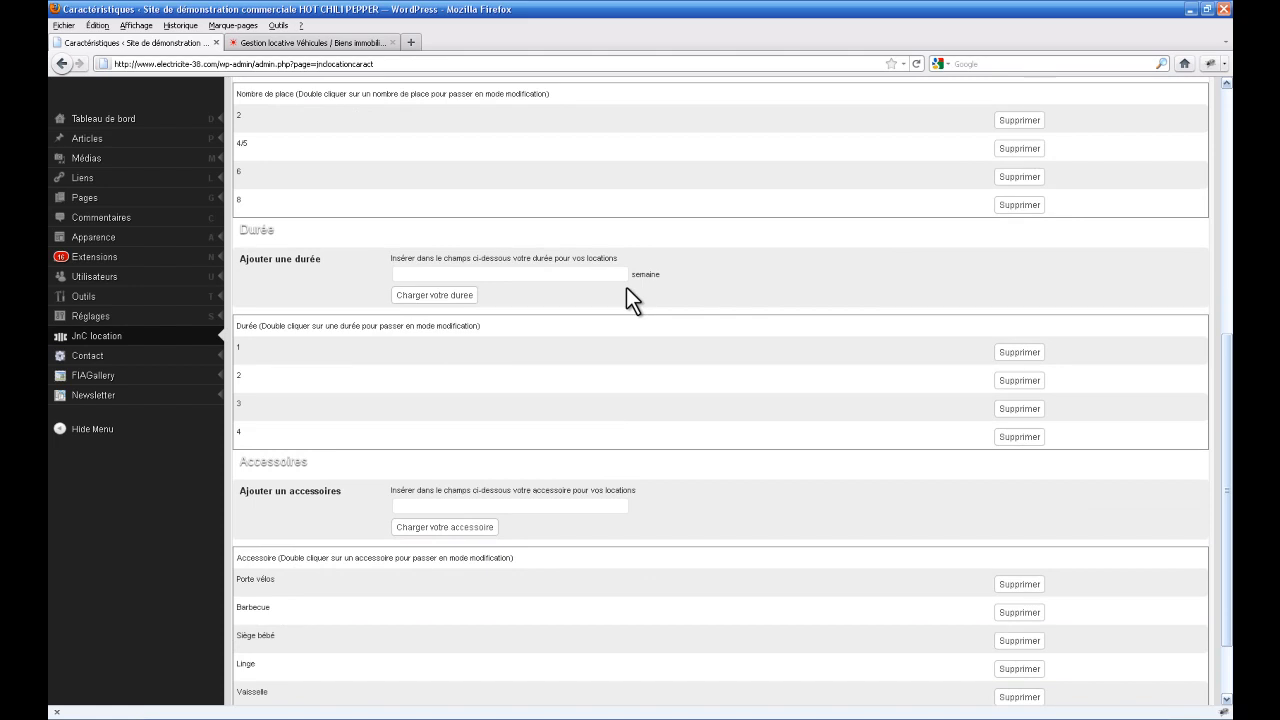
scroll(669, 380, down, 3)
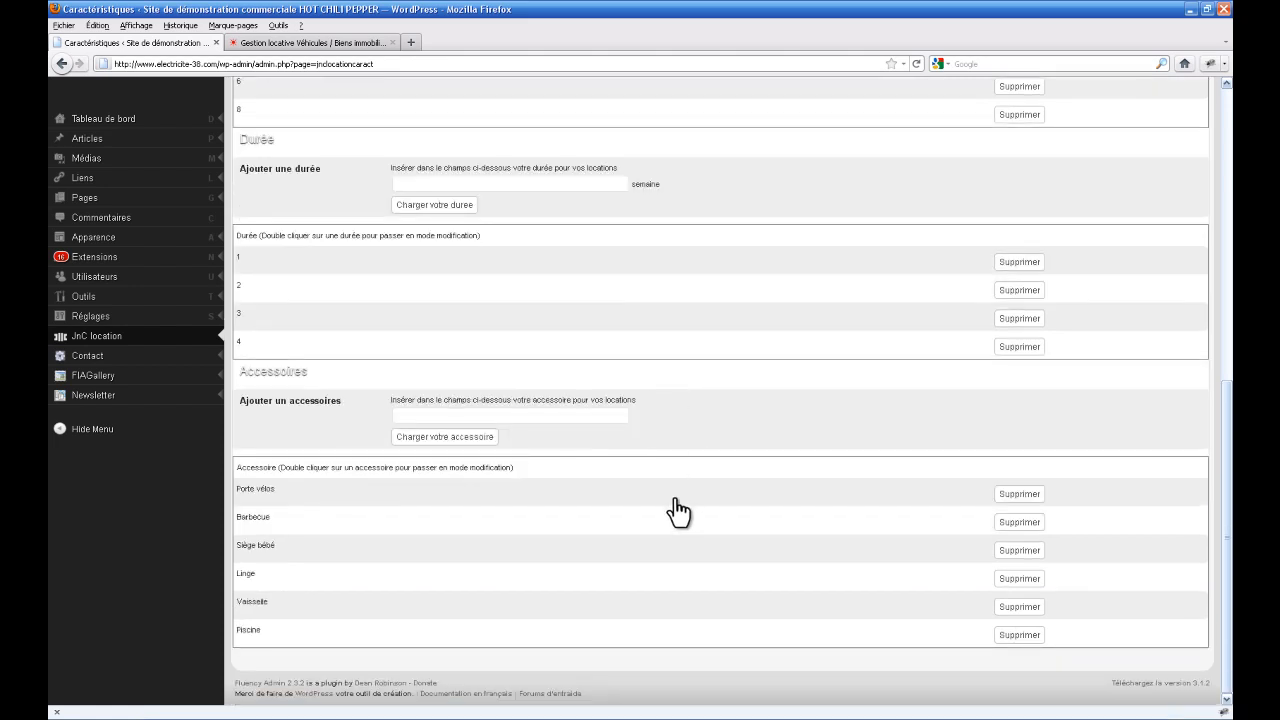
click(509, 415)
Open the season administration page and examine the fields for season names and season durations
mouse_move(180, 347)
click(268, 366)
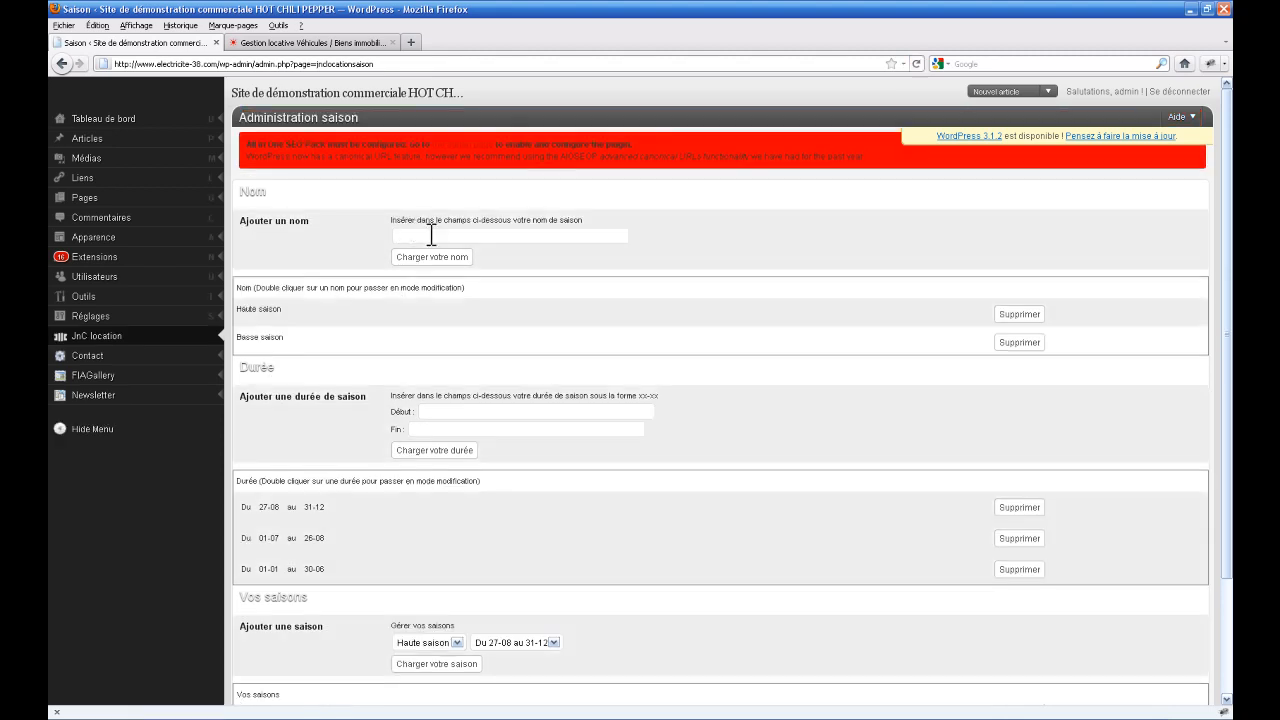
click(431, 235)
scroll(708, 367, down, 2)
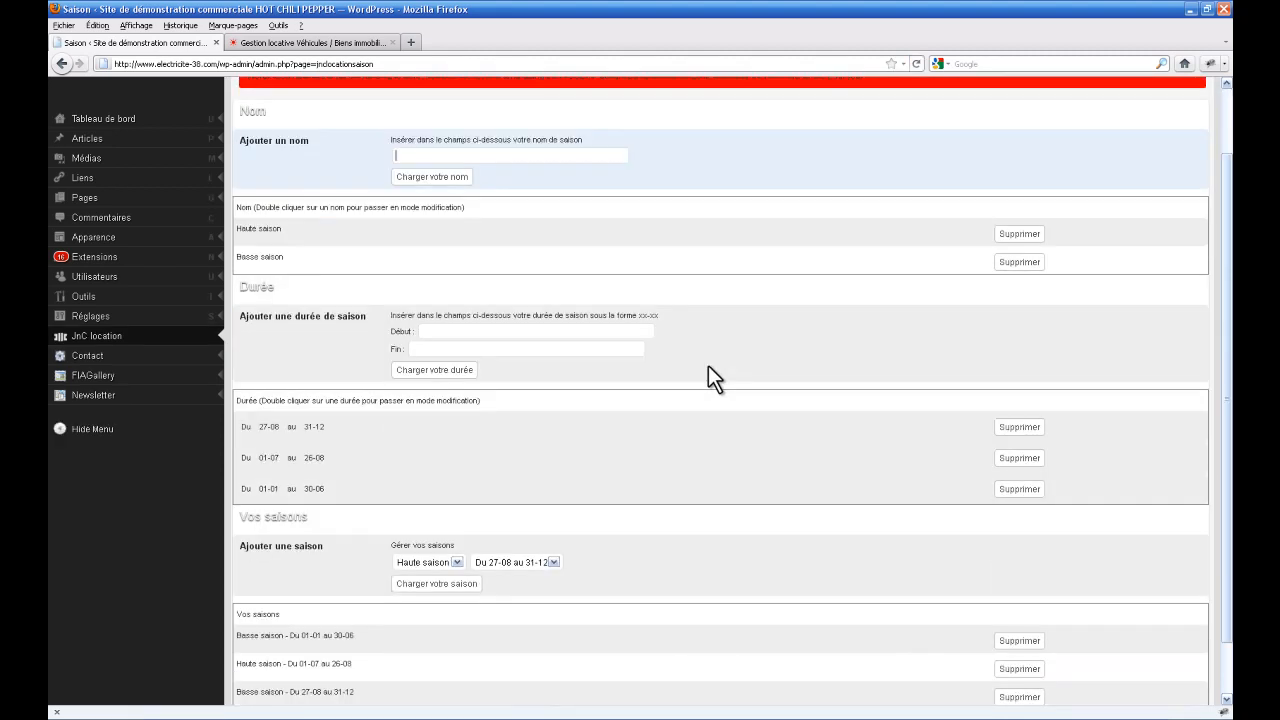
click(558, 350)
scroll(558, 350, down, 1)
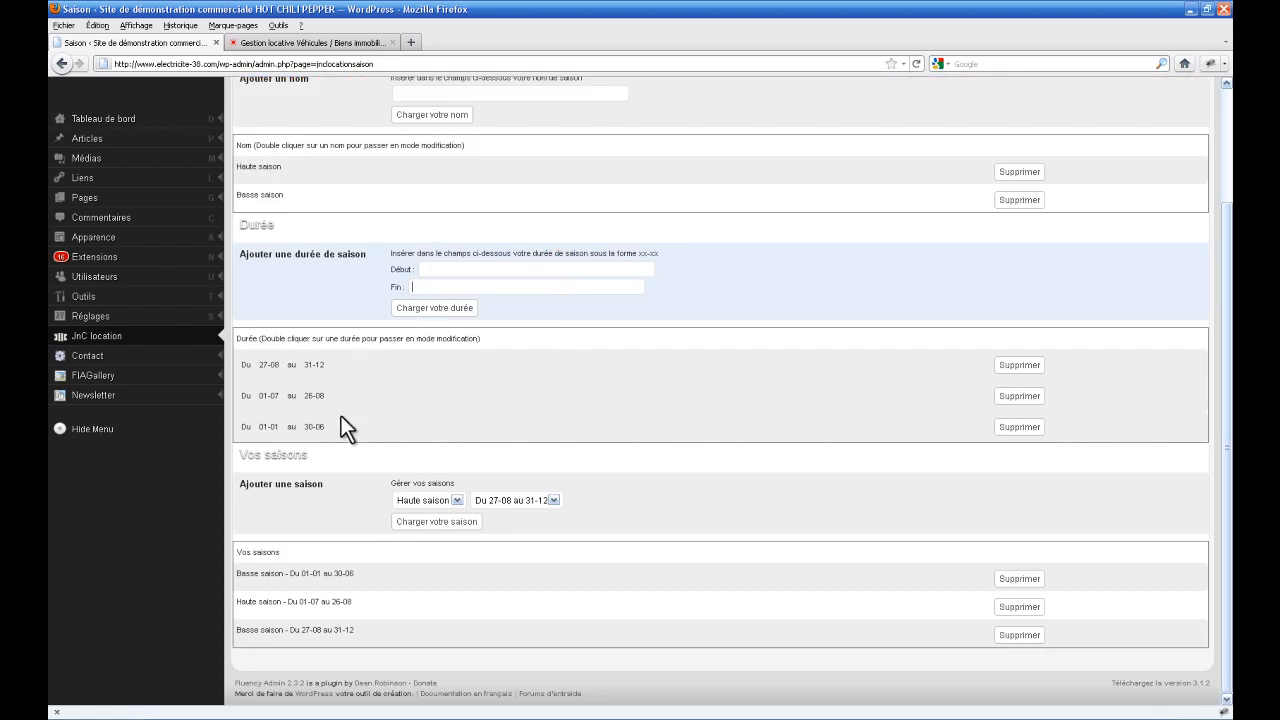
Pair Haute saison with the period Du 01-07 au 26-08 in the form for adding a season
click(423, 500)
click(442, 512)
click(511, 500)
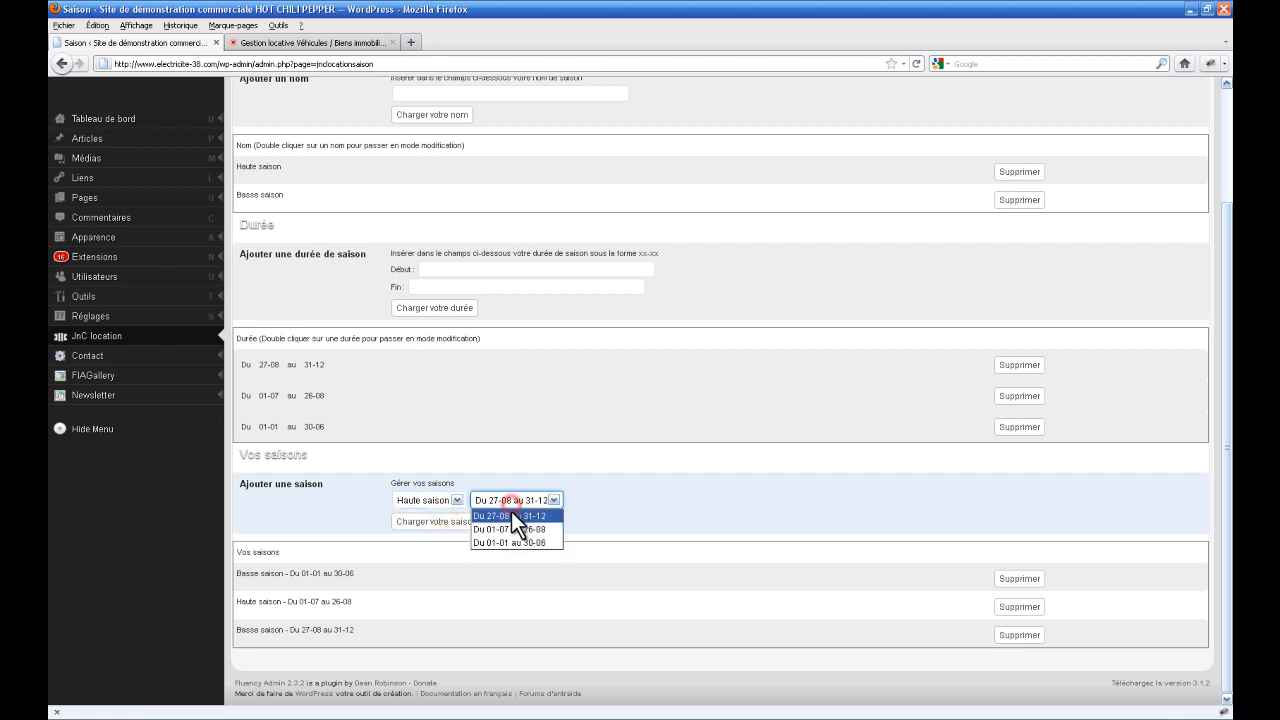
click(513, 526)
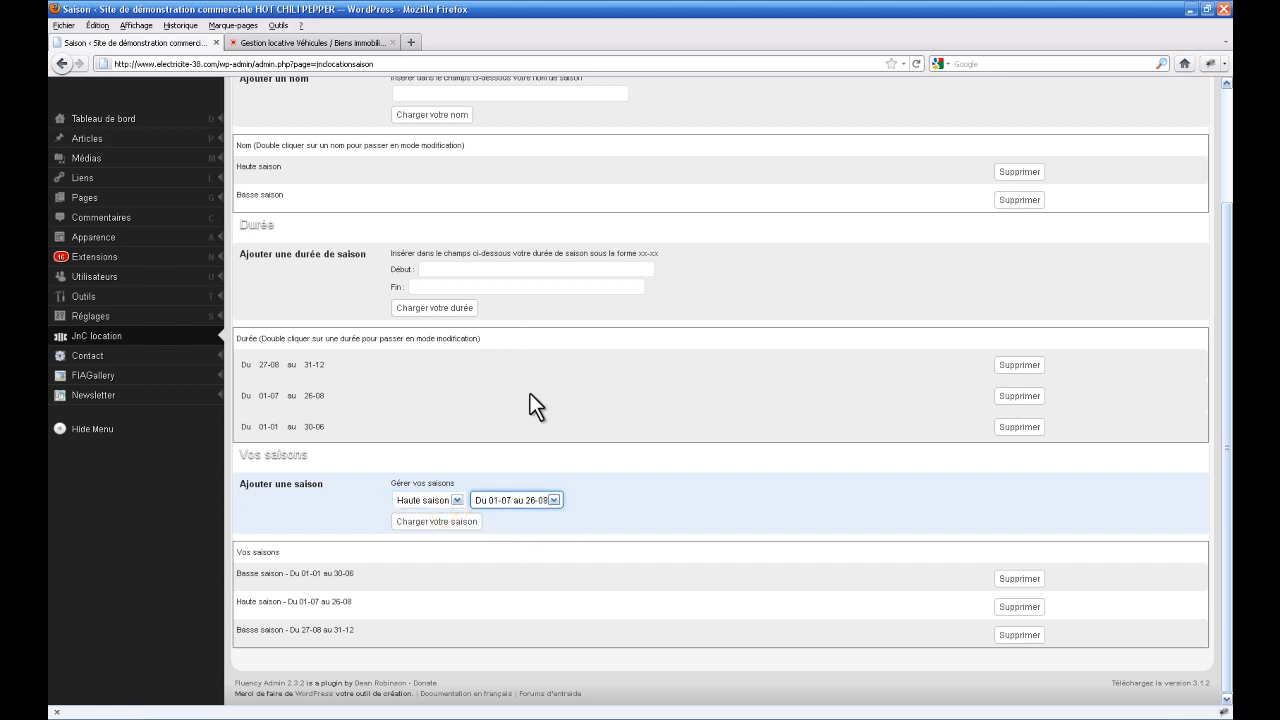
Open the unavailability dates page and examine the forbidden days, public holidays and annual leave sections
mouse_move(118, 340)
click(303, 383)
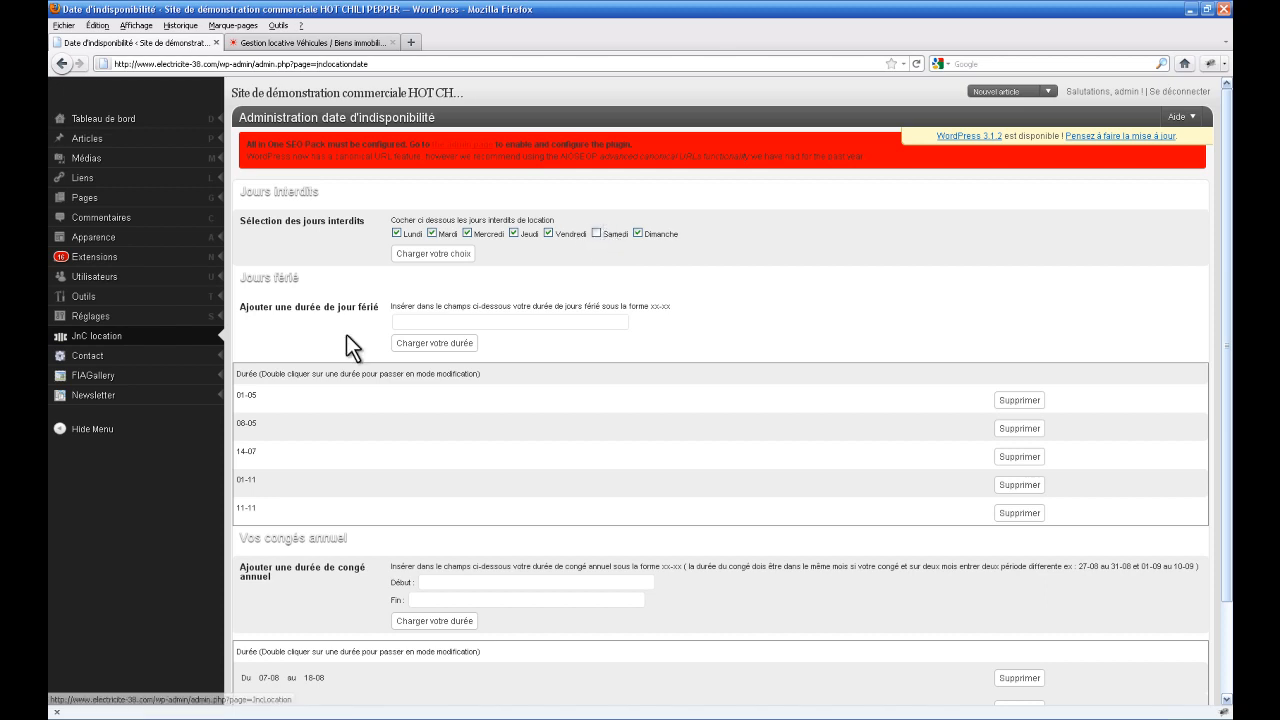
click(409, 323)
scroll(409, 330, down, 2)
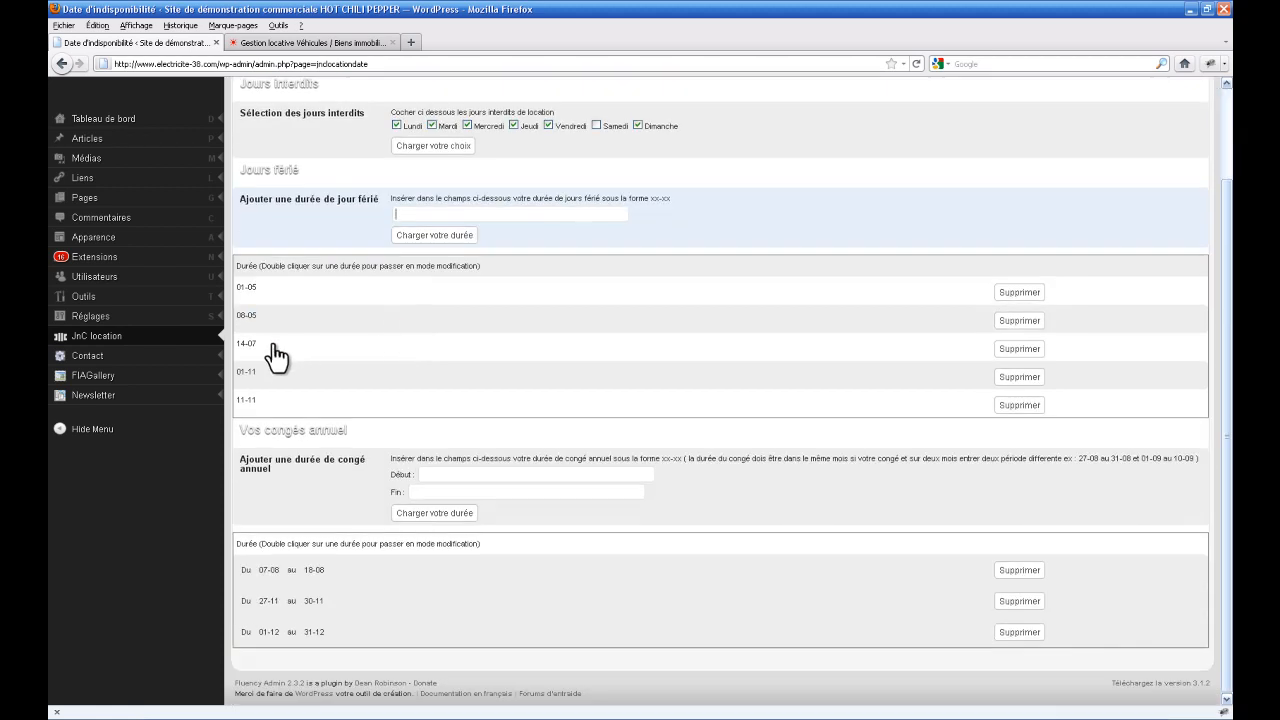
click(438, 215)
click(455, 474)
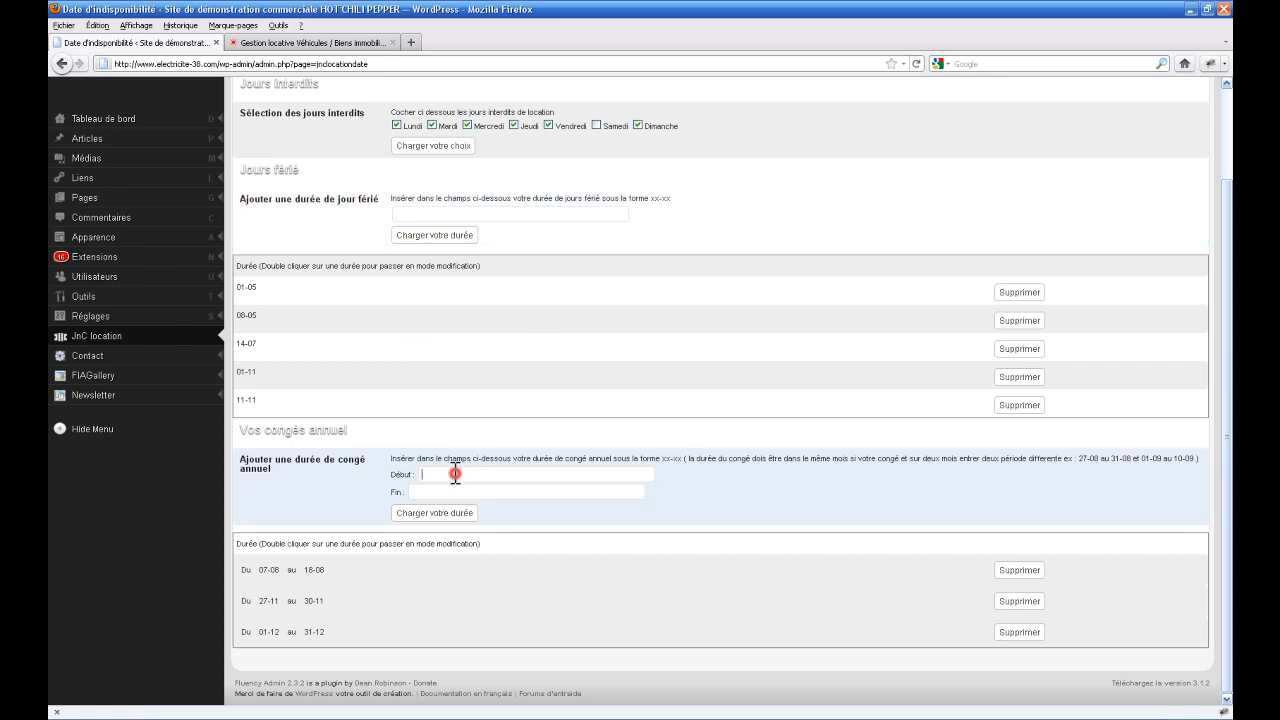
click(442, 492)
Open the rental creation form and set up a Voiture rental with 4/5 and 6 places
mouse_move(158, 342)
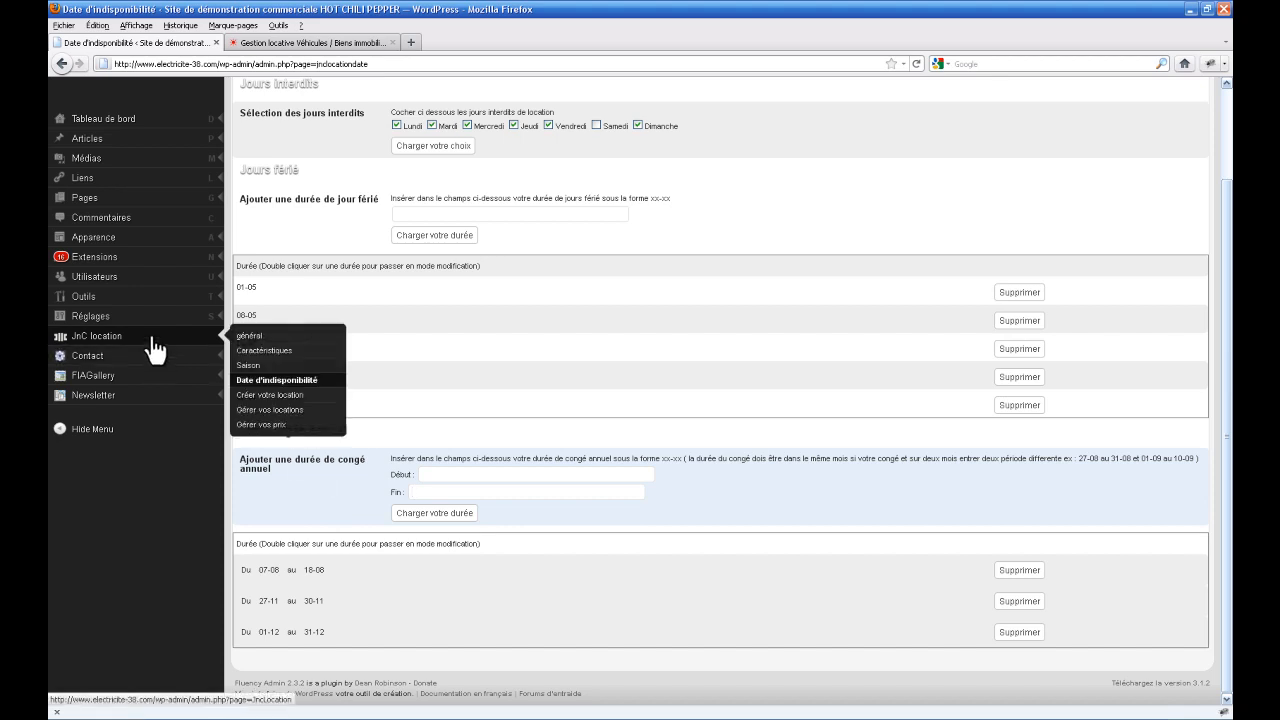
click(250, 403)
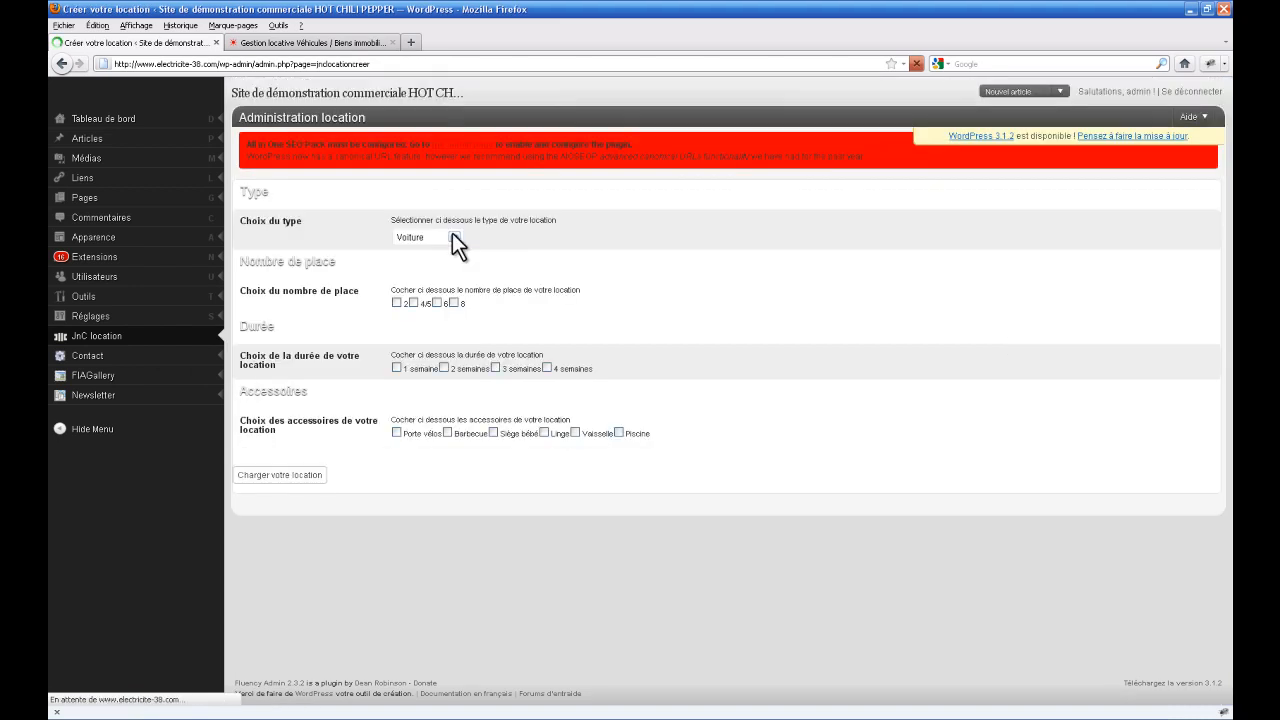
click(452, 236)
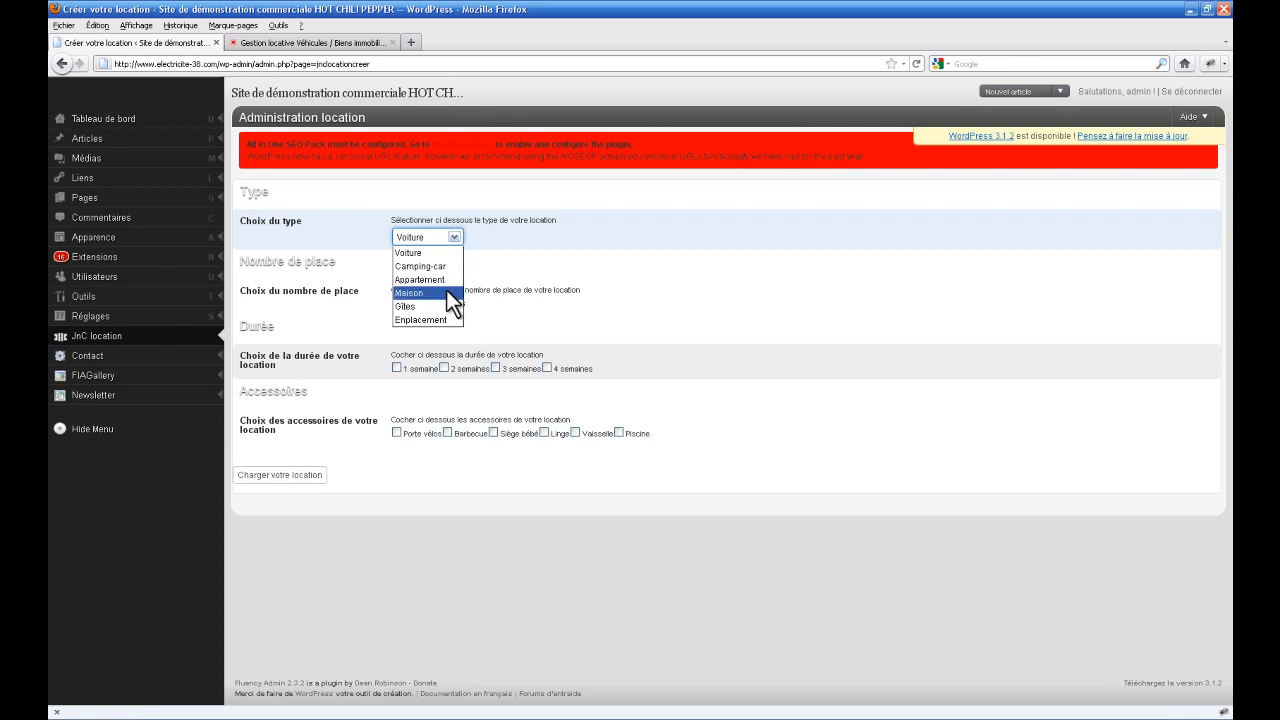
click(581, 277)
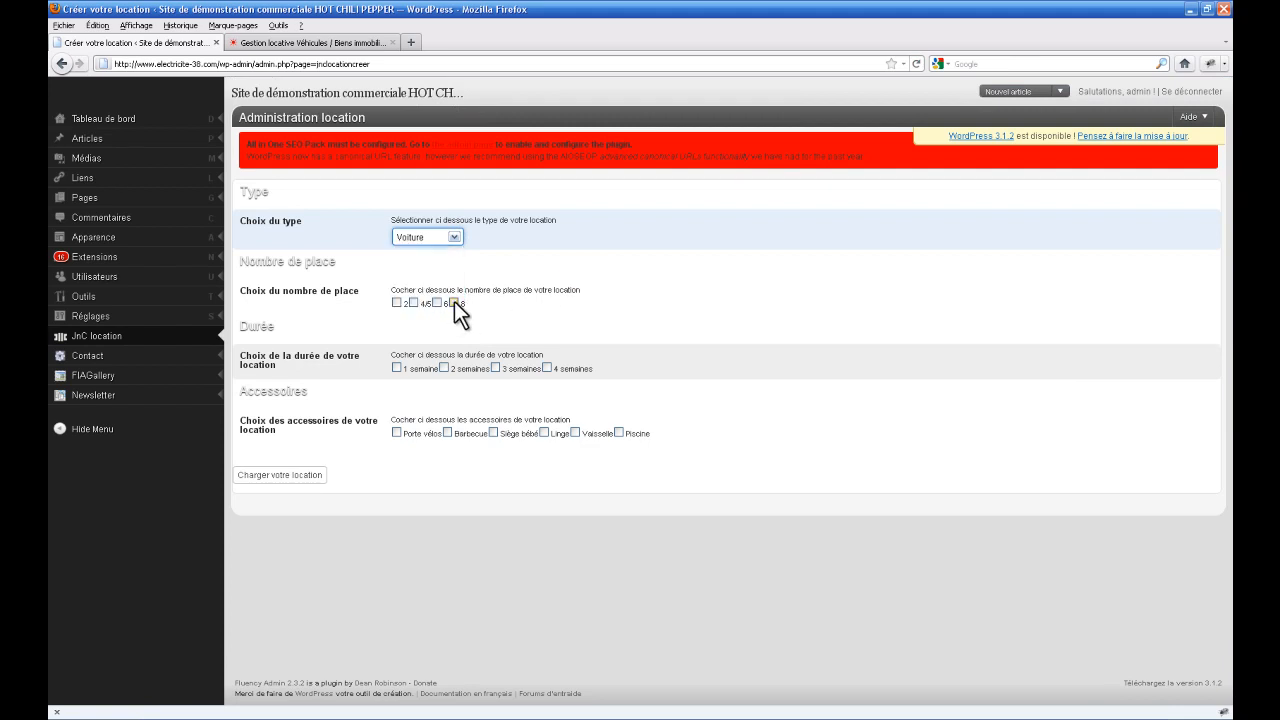
click(454, 301)
click(438, 301)
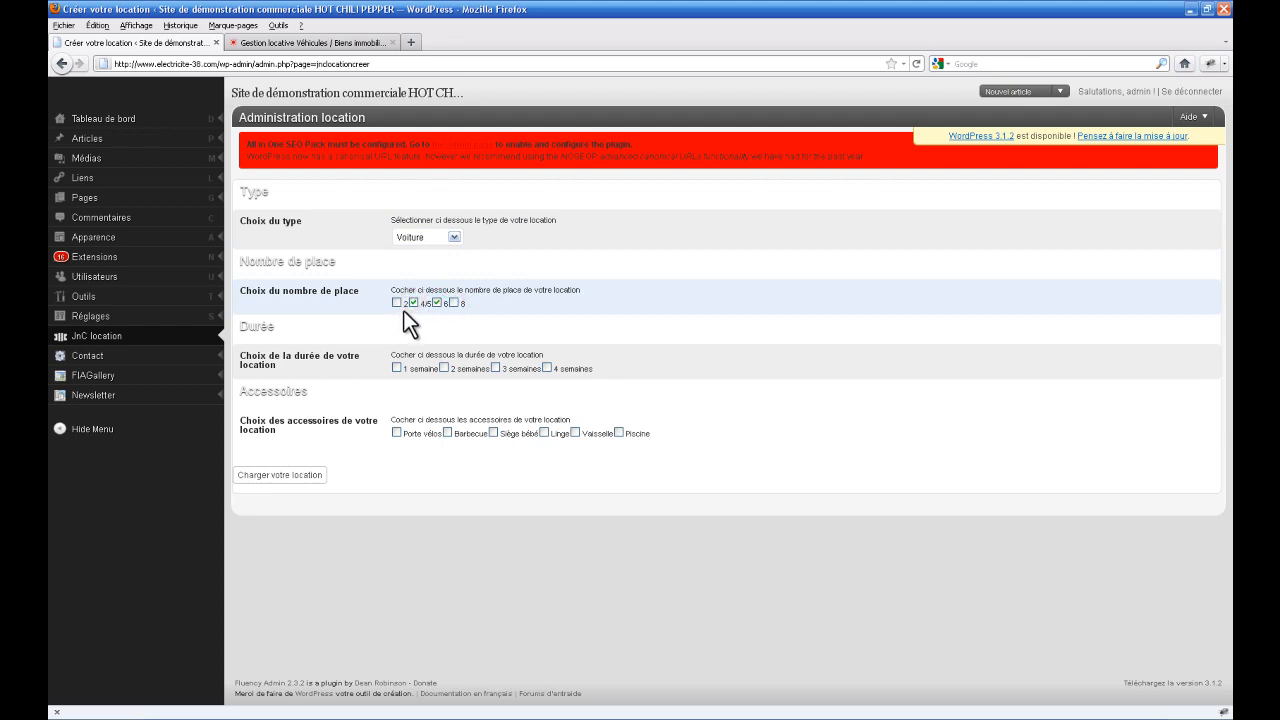
Enable durations of 1, 2 and 3 weeks and the Porte vélos and Siège bébé accessories for the rental
click(396, 368)
click(444, 368)
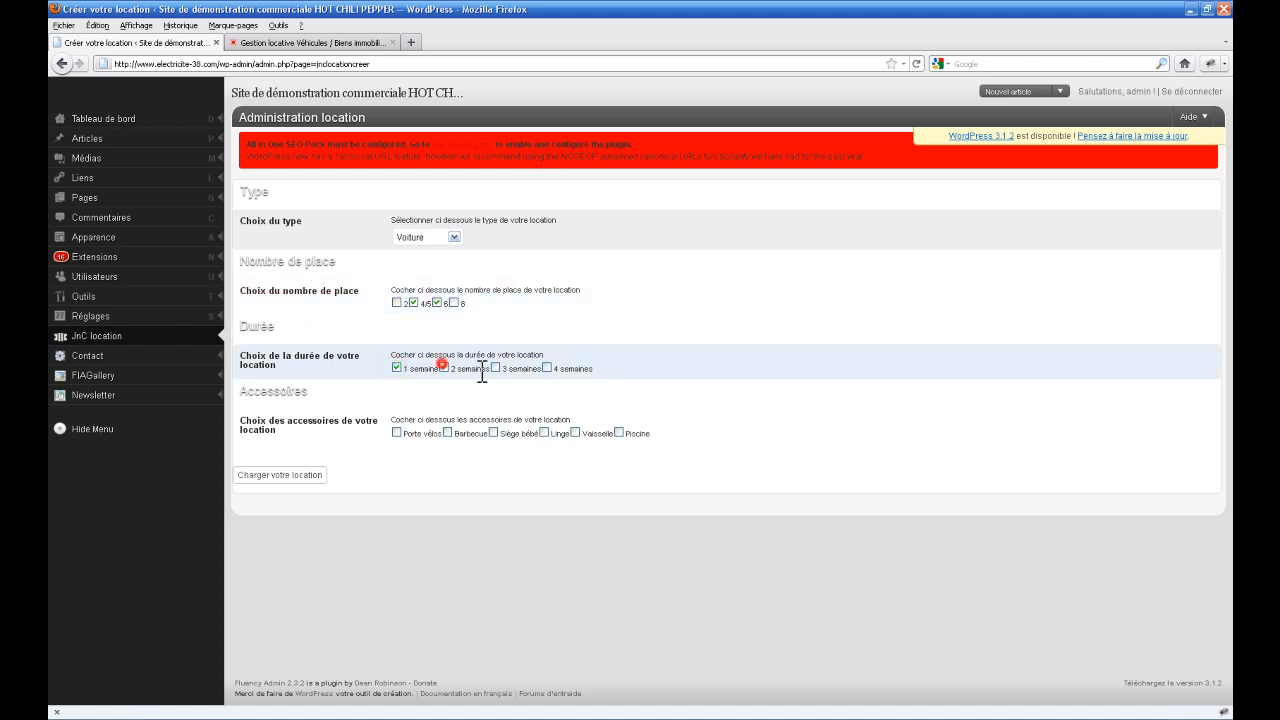
click(494, 367)
click(396, 433)
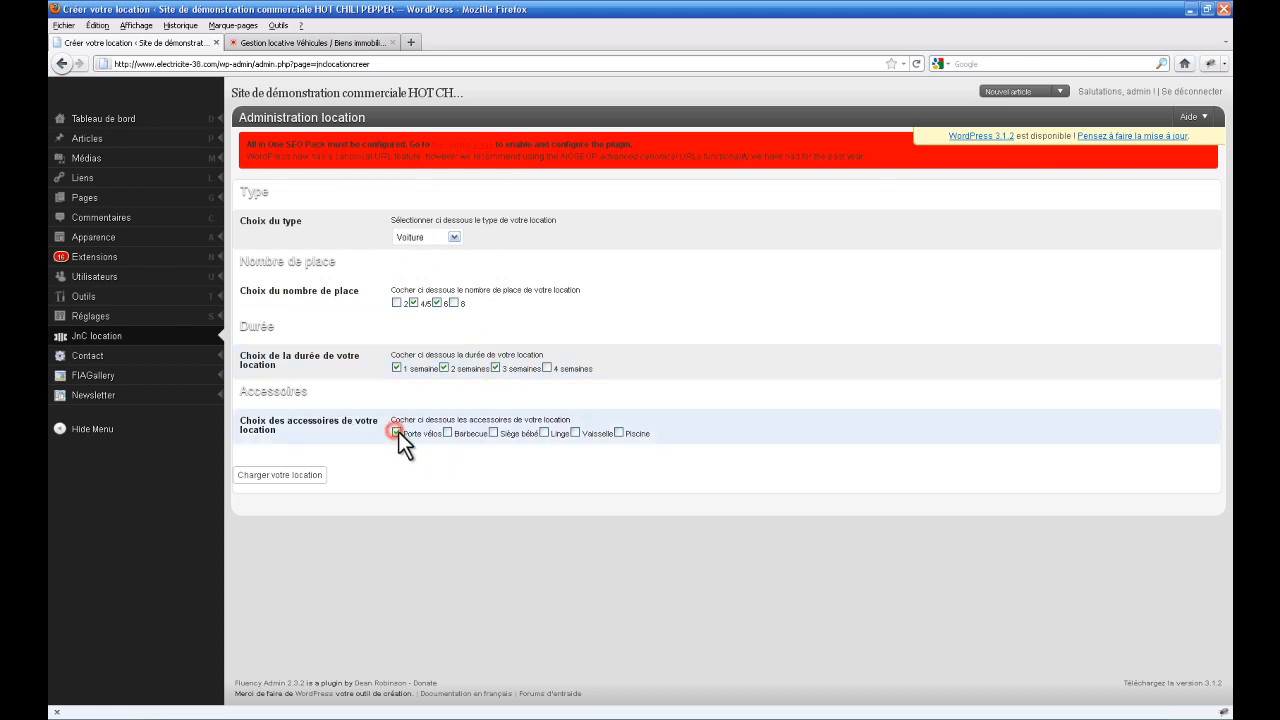
click(495, 432)
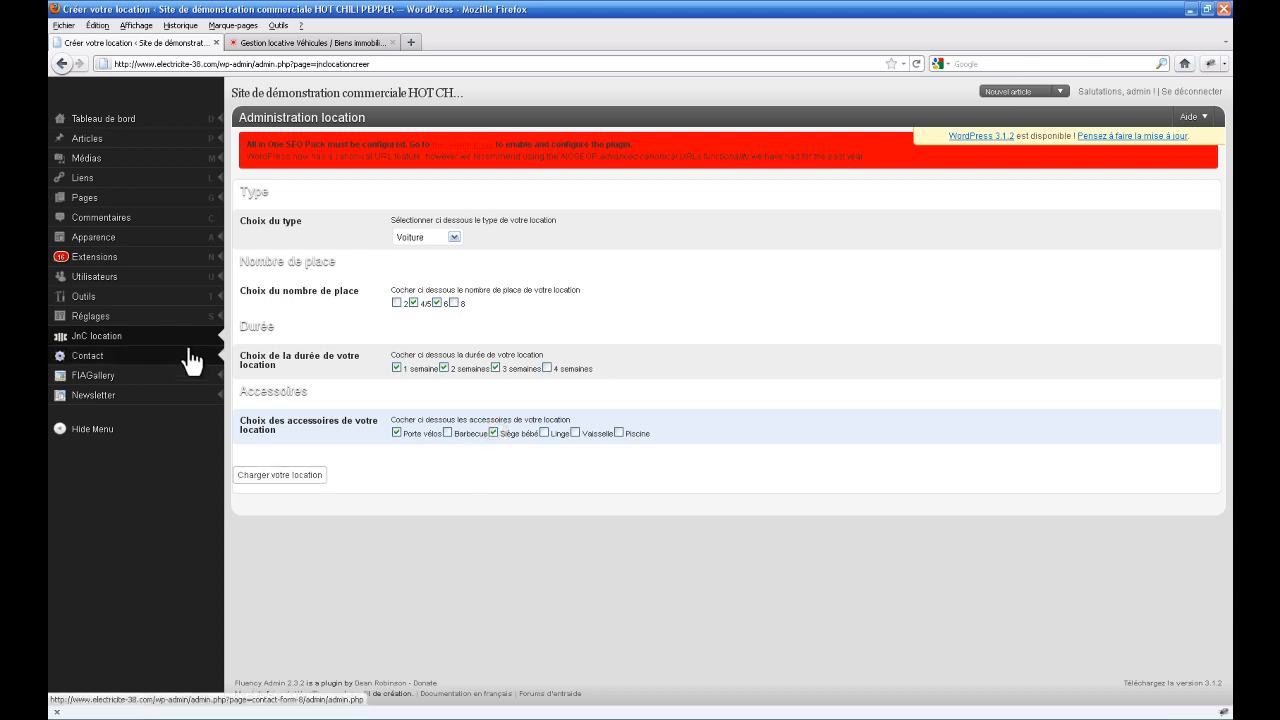
Open the existing Voiture rental for modification from the rentals management page and try toggling its 6-place option
mouse_move(163, 340)
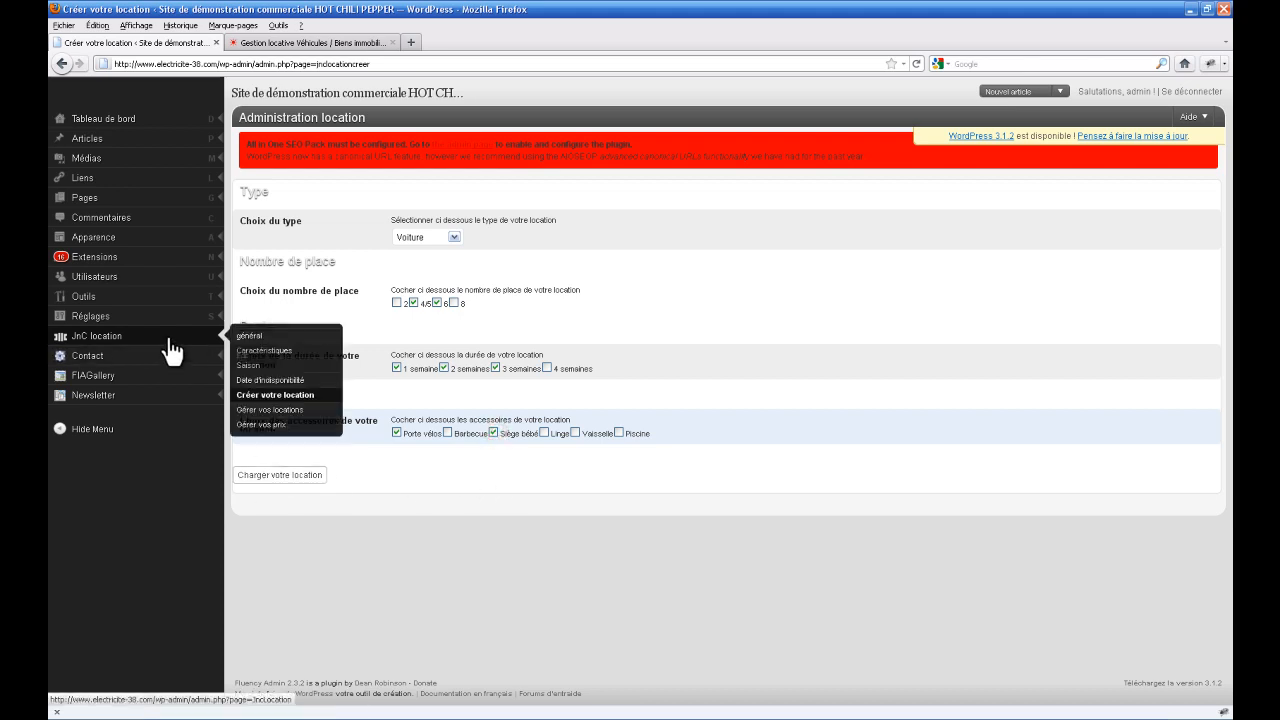
click(289, 398)
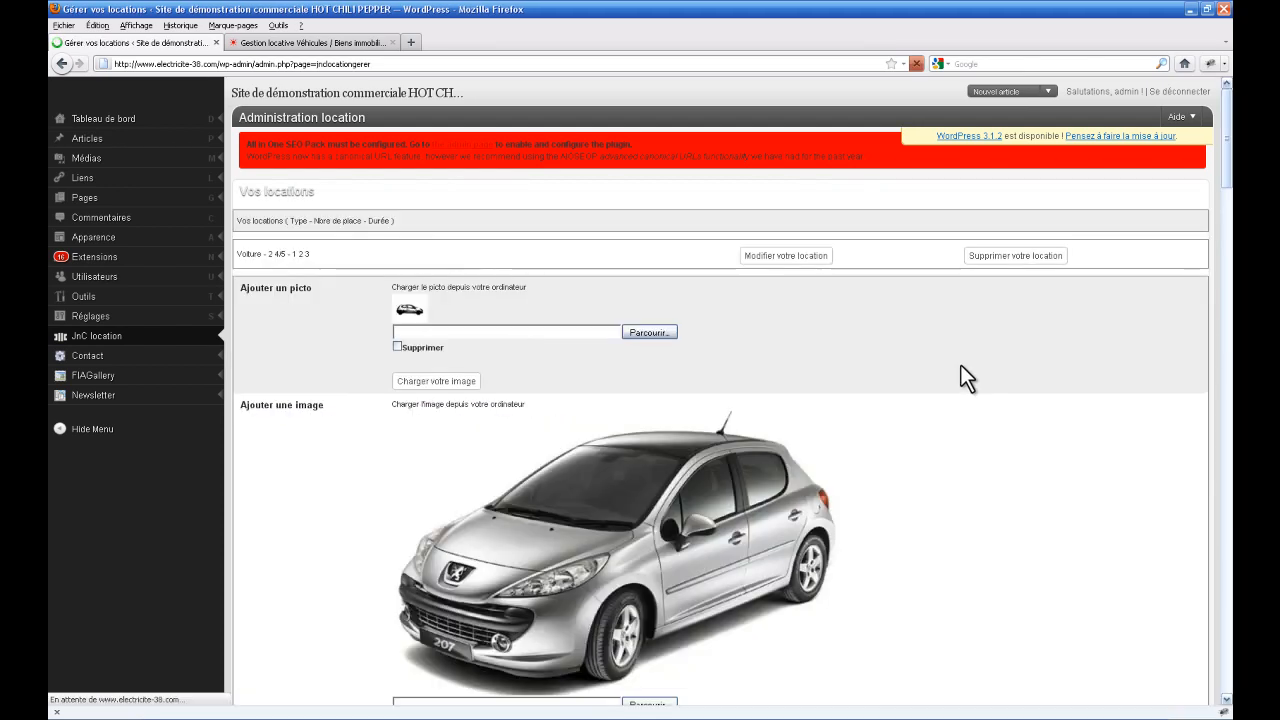
scroll(961, 365, down, 1)
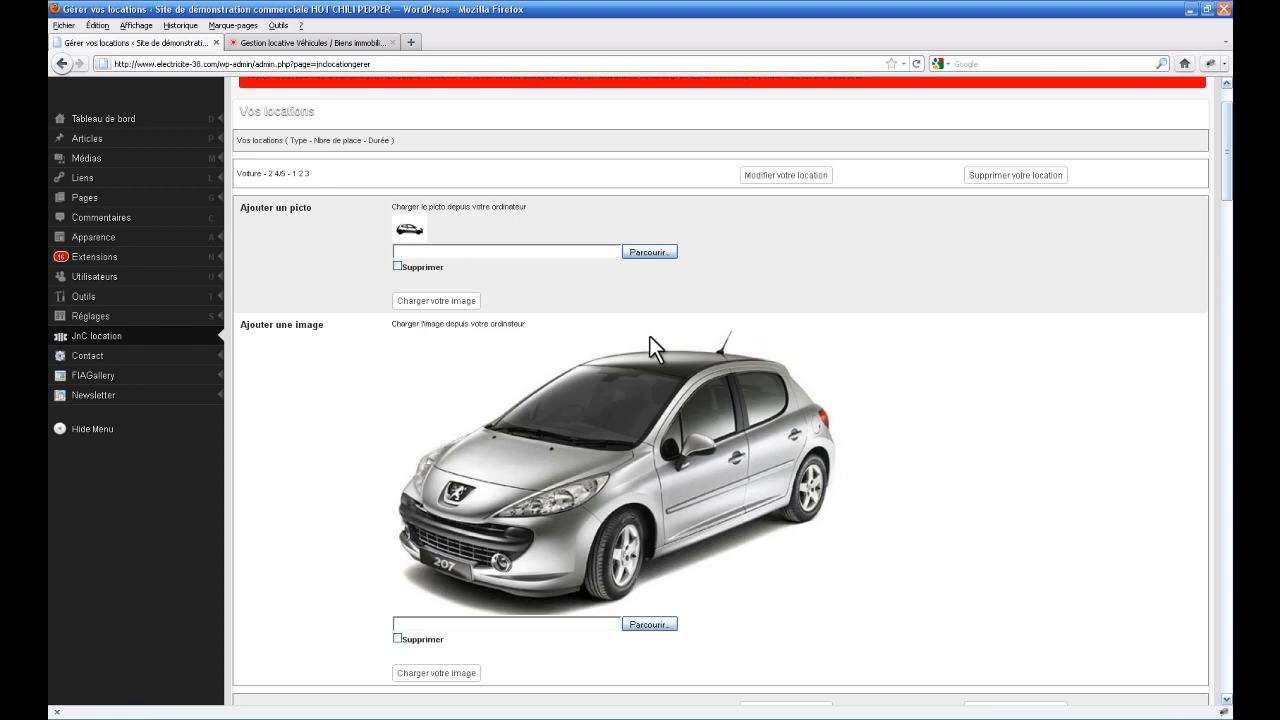
click(787, 175)
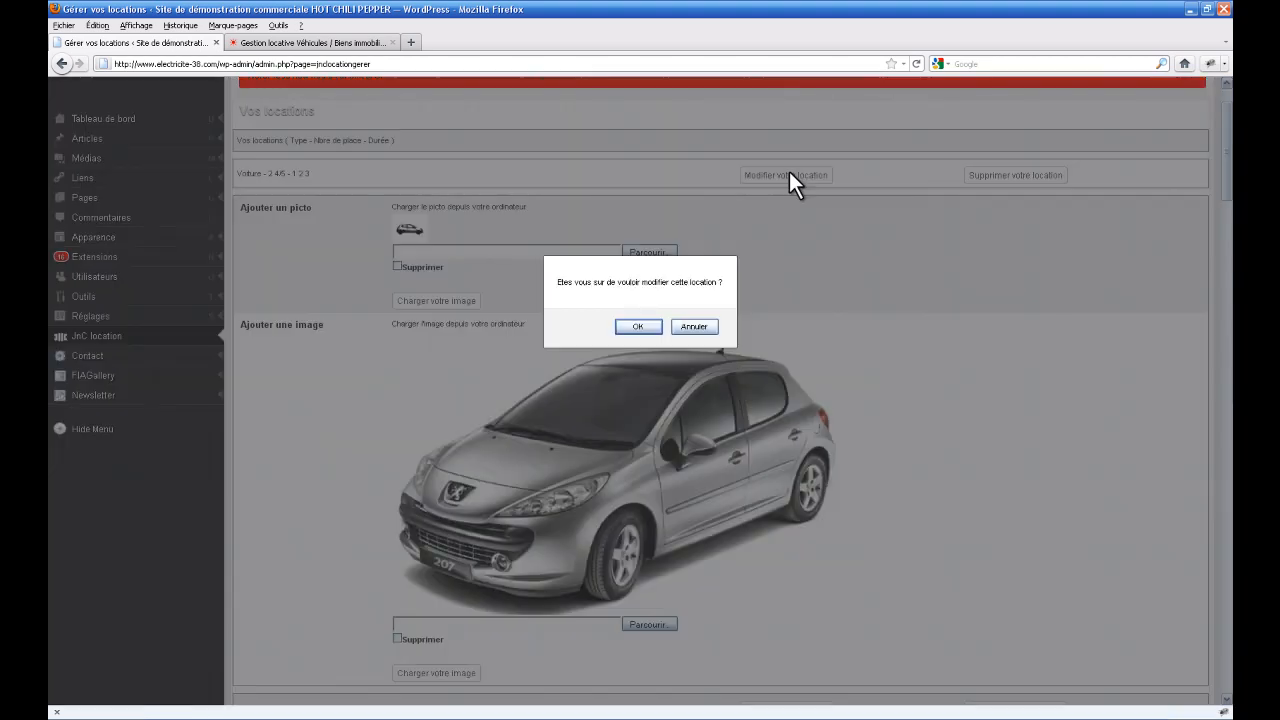
click(620, 327)
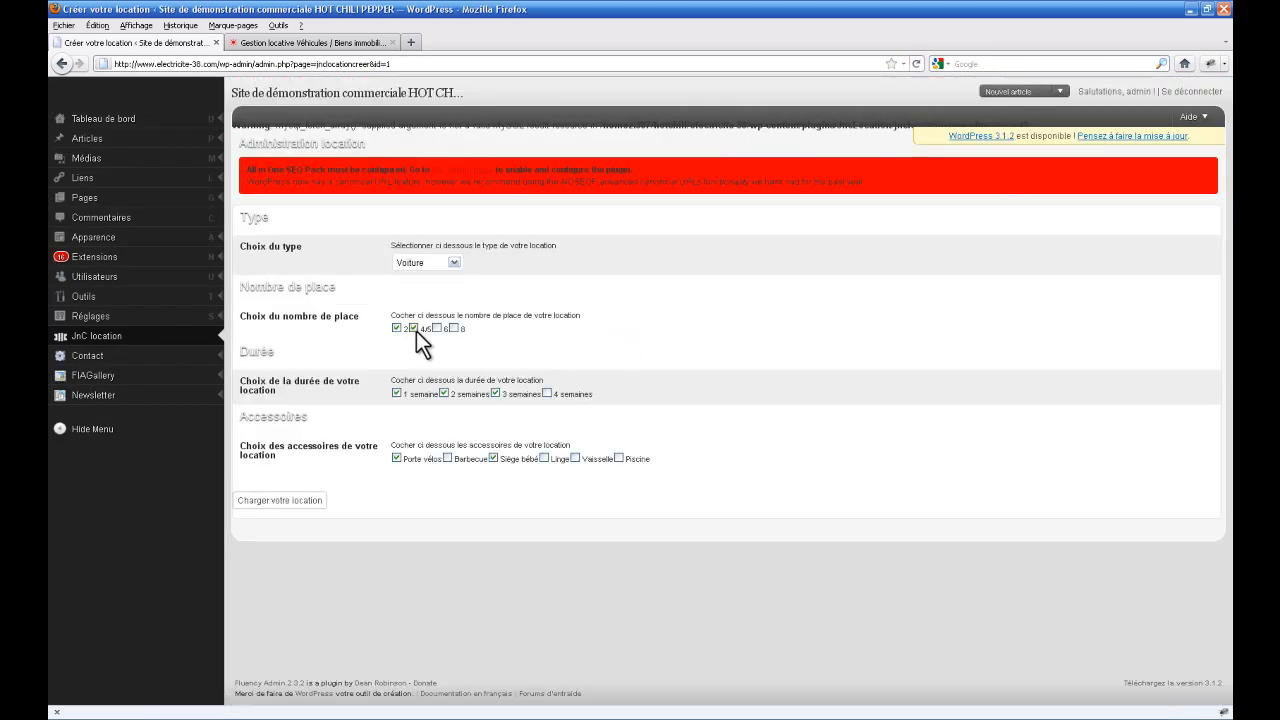
click(437, 327)
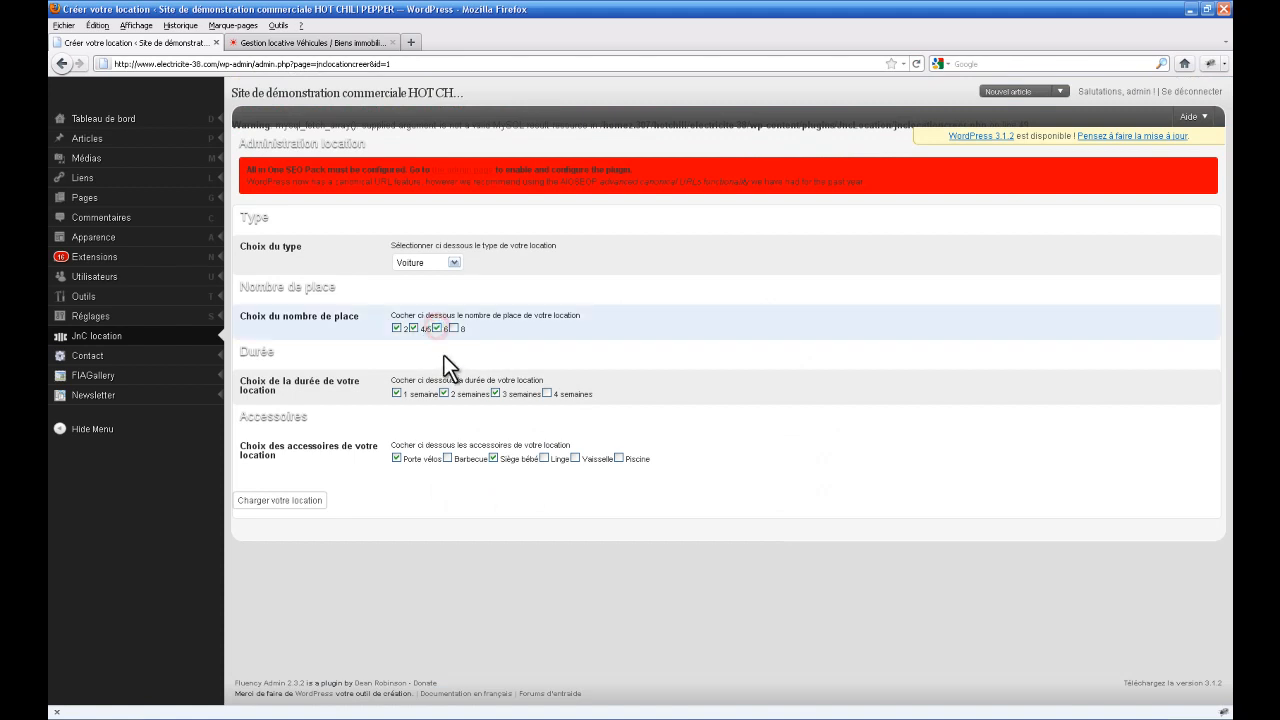
click(437, 327)
Open the price management page and load the rental "Voiture - 2 4/5 - 1 2 3"
mouse_move(193, 347)
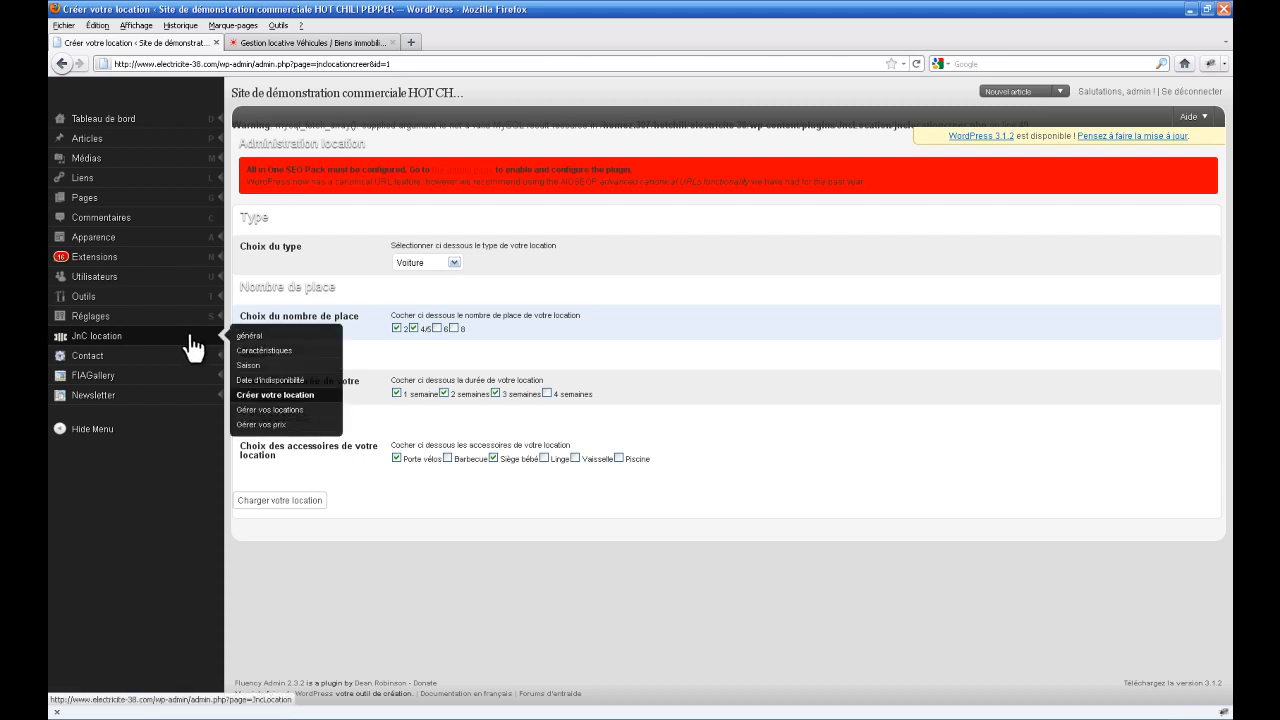
click(250, 428)
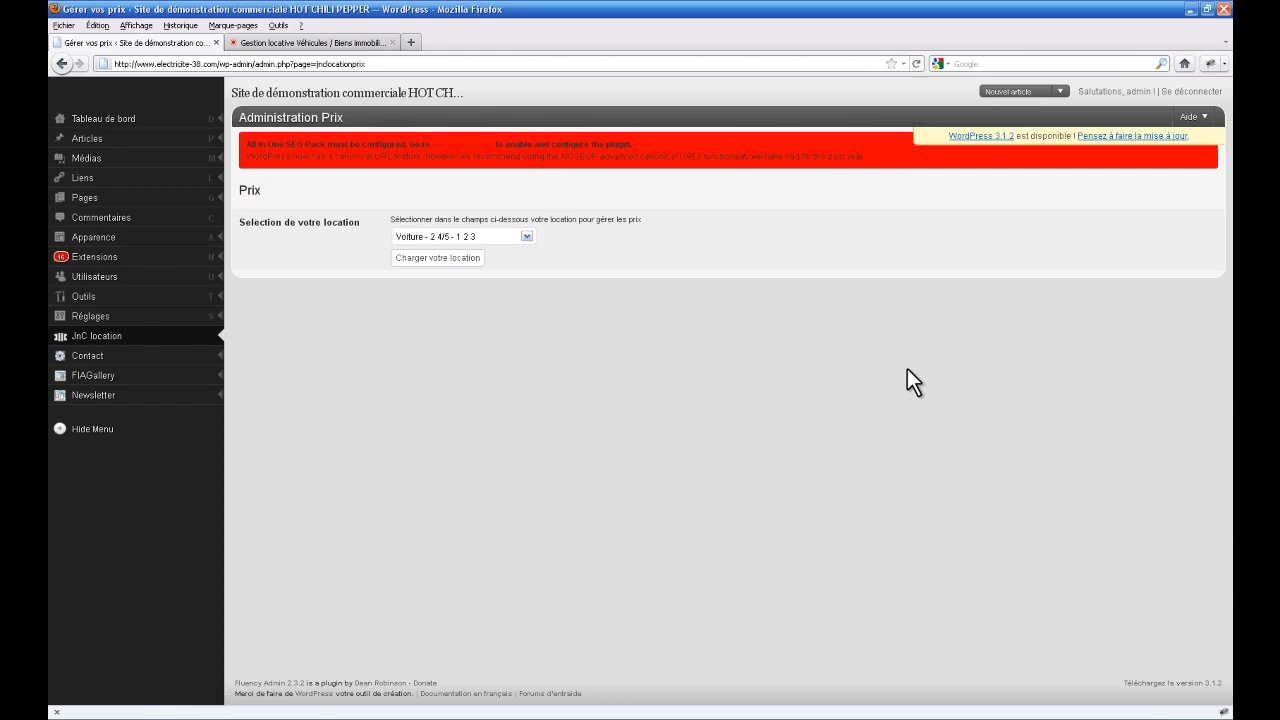
click(514, 238)
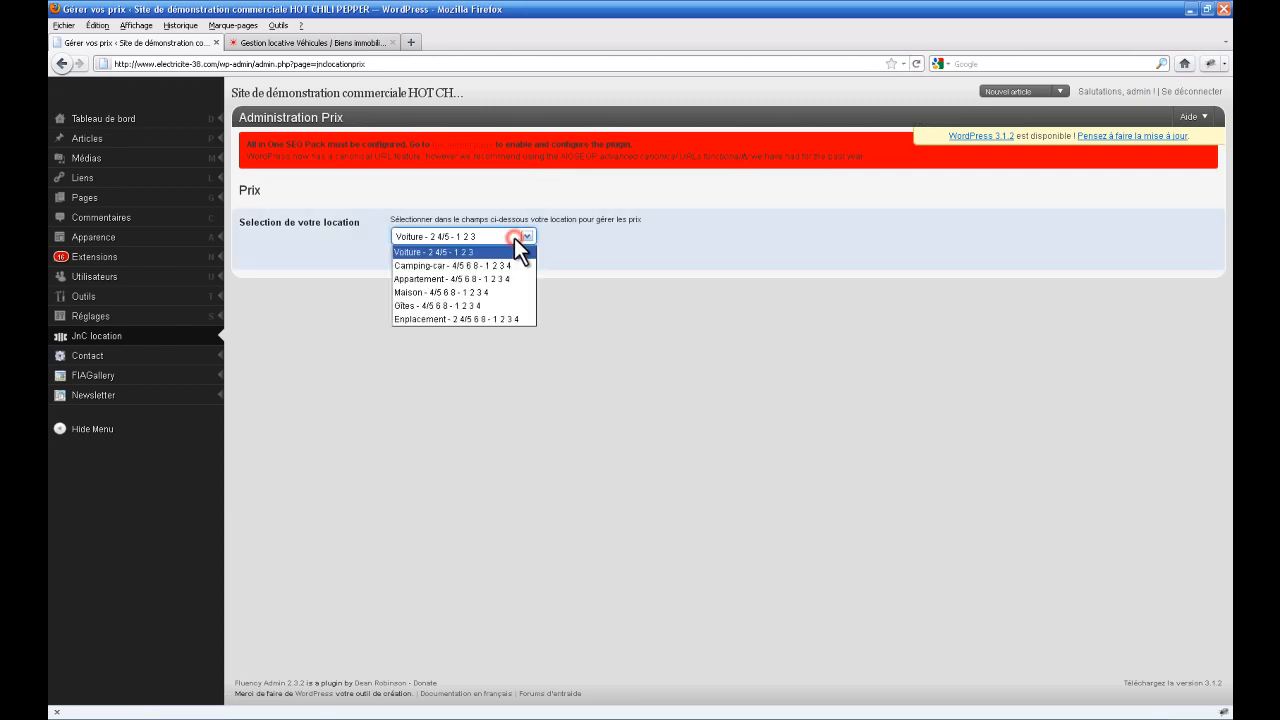
click(469, 256)
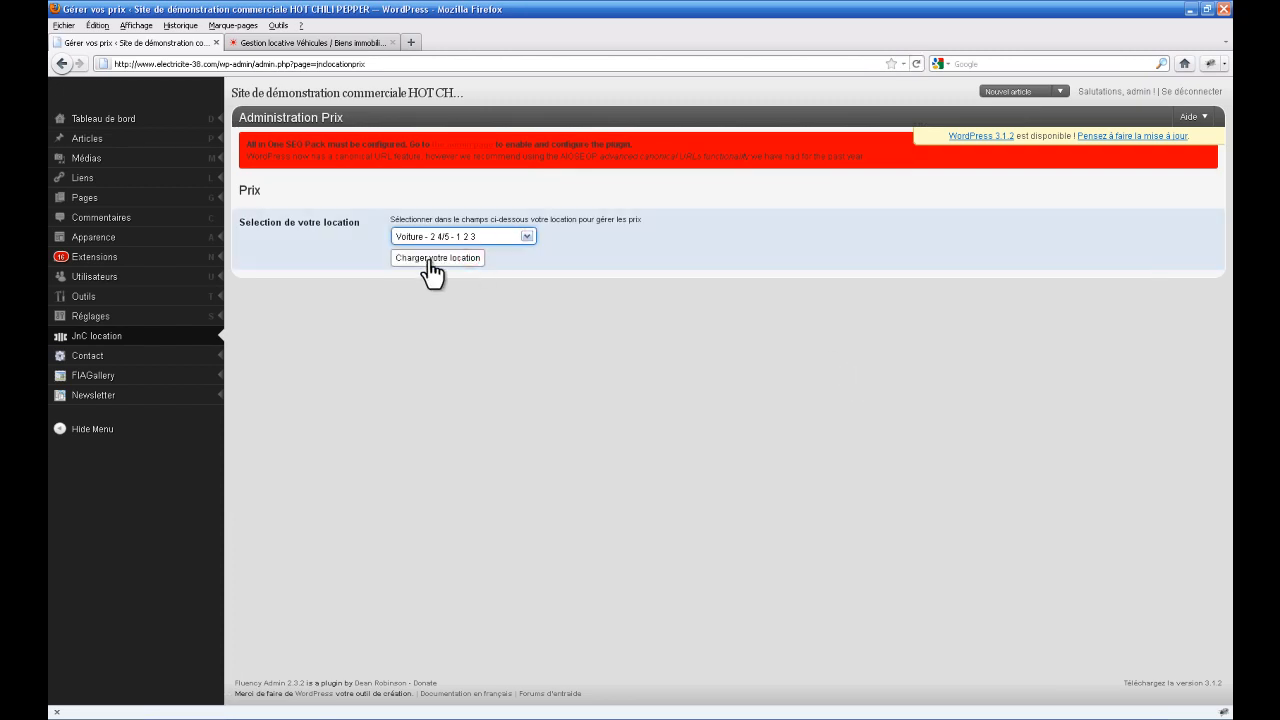
click(440, 258)
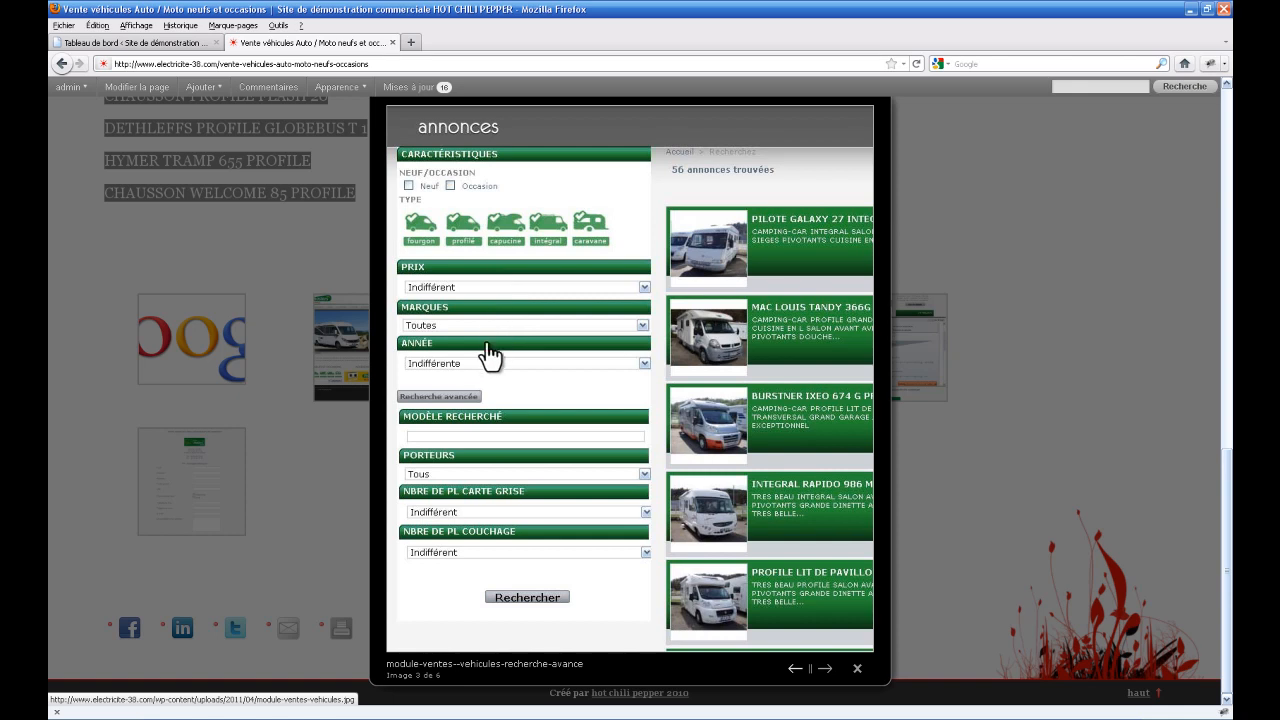
Browse the vehicle sales module's gallery images from the advanced search through the financing simulations to the information request form
click(823, 669)
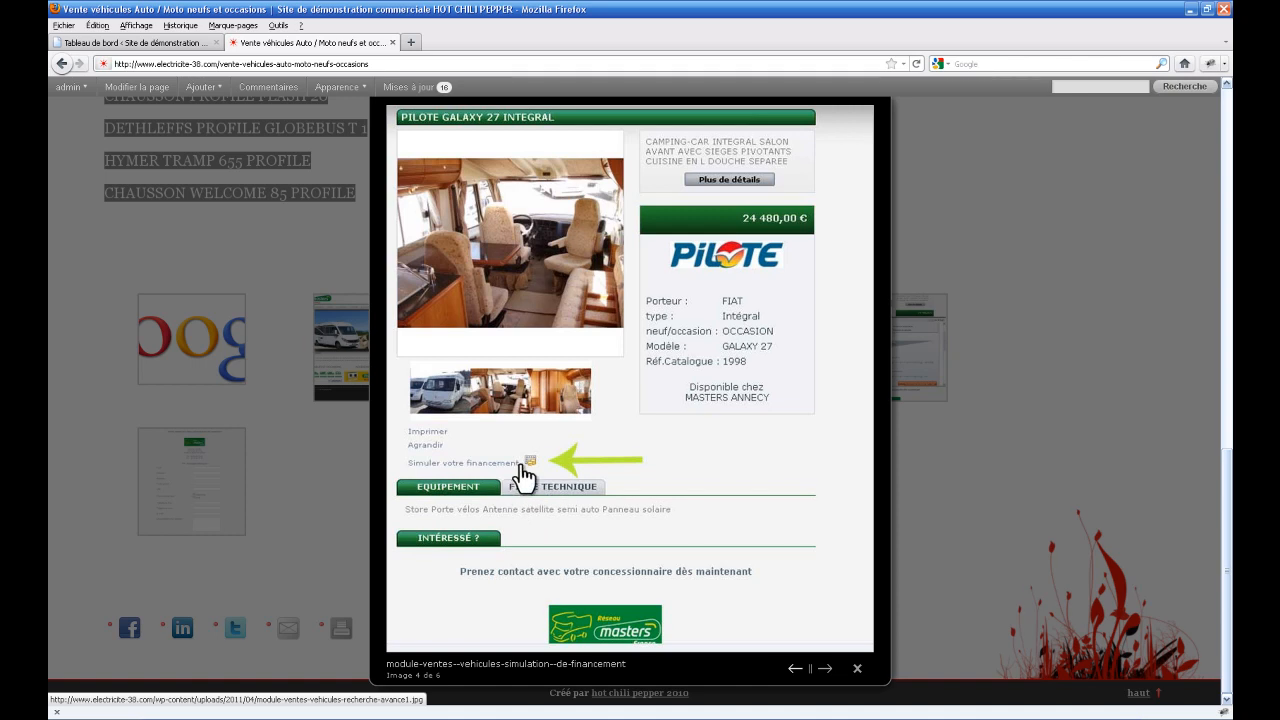
click(825, 668)
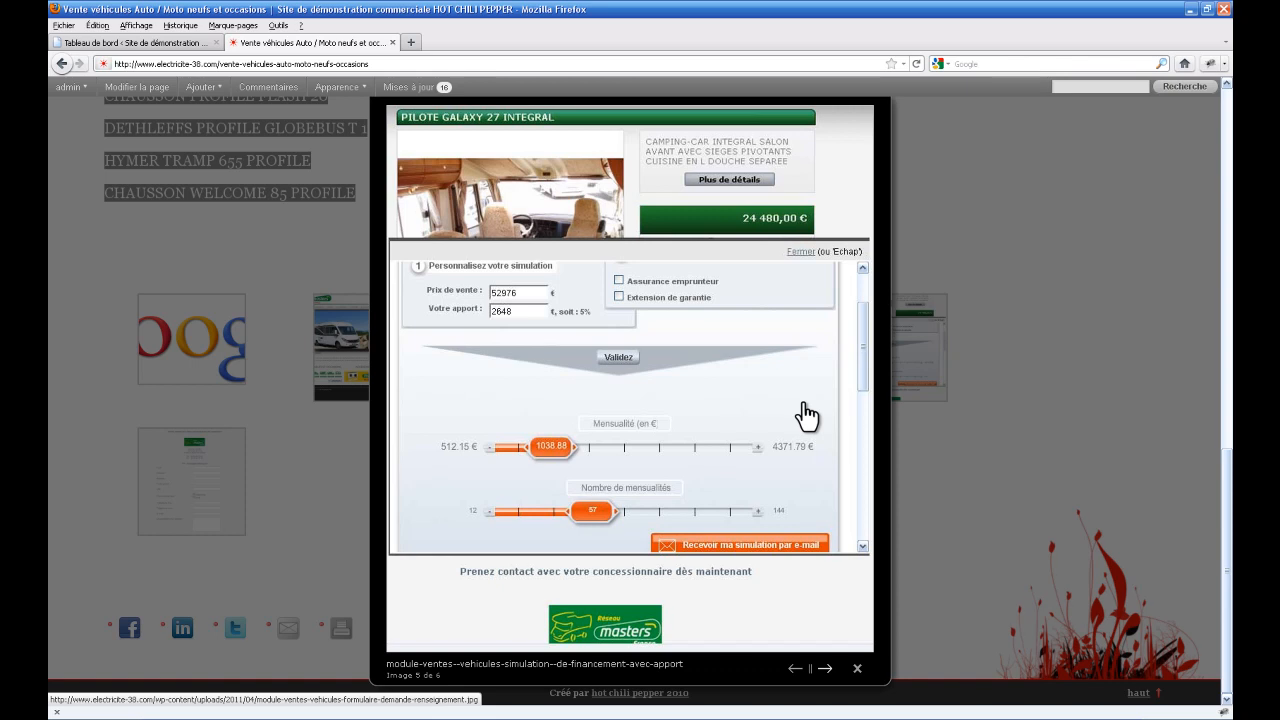
click(826, 668)
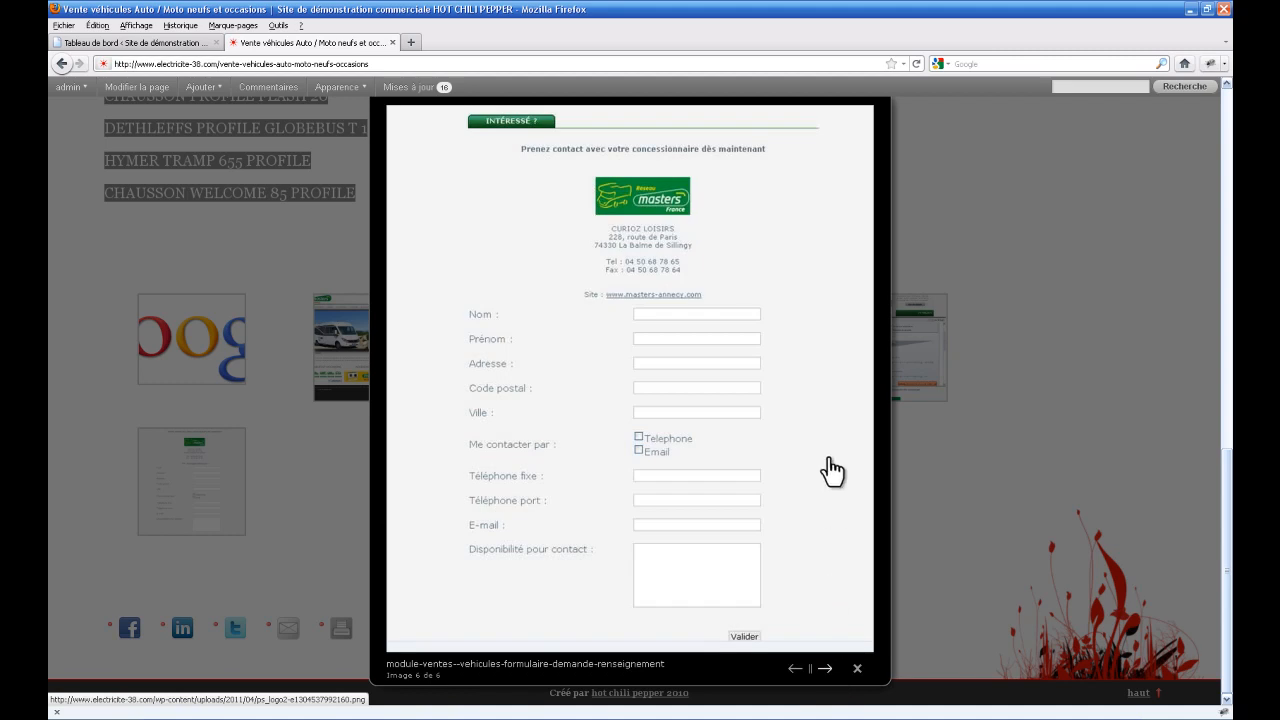